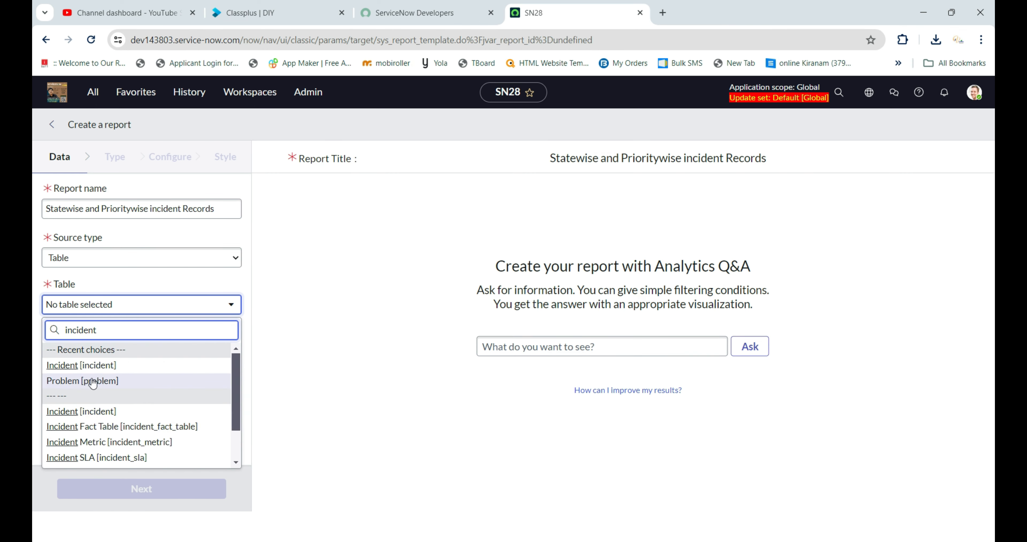
# - Set Incident [incident] as the report's source table and choose Multi-level pivot table as its visualization type
pyautogui.click(82, 365)
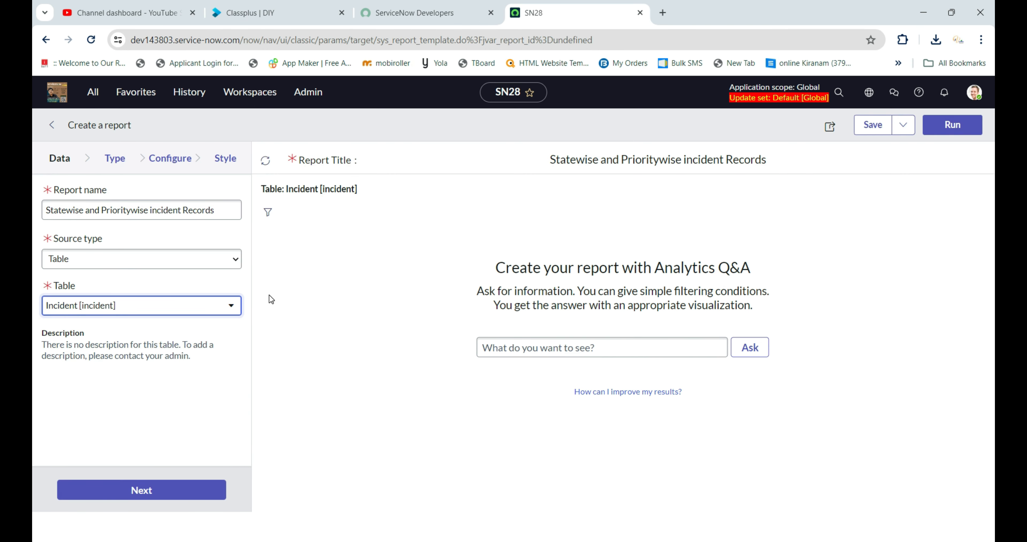
pyautogui.click(181, 488)
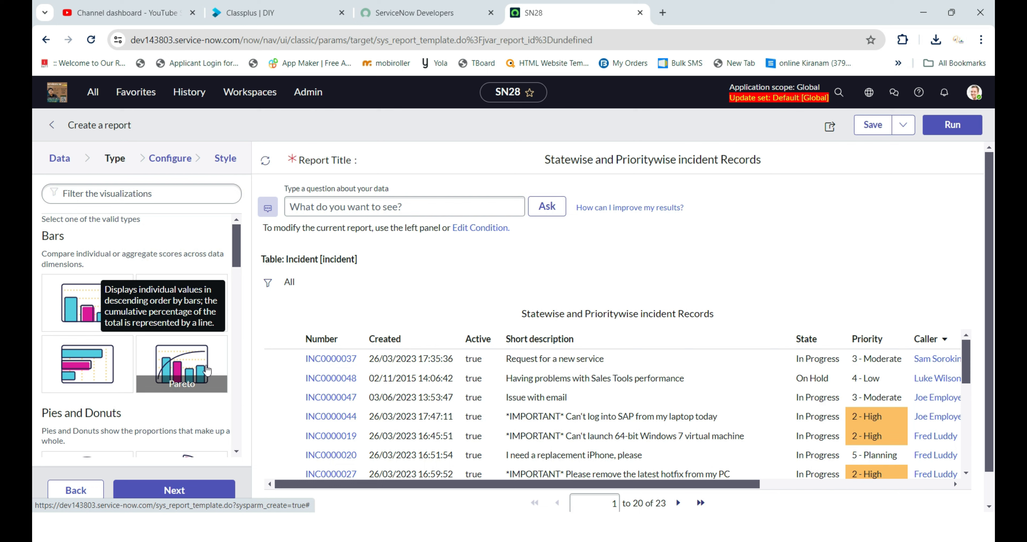
pyautogui.scroll(-5, 130, 390)
pyautogui.scroll(-10, 130, 390)
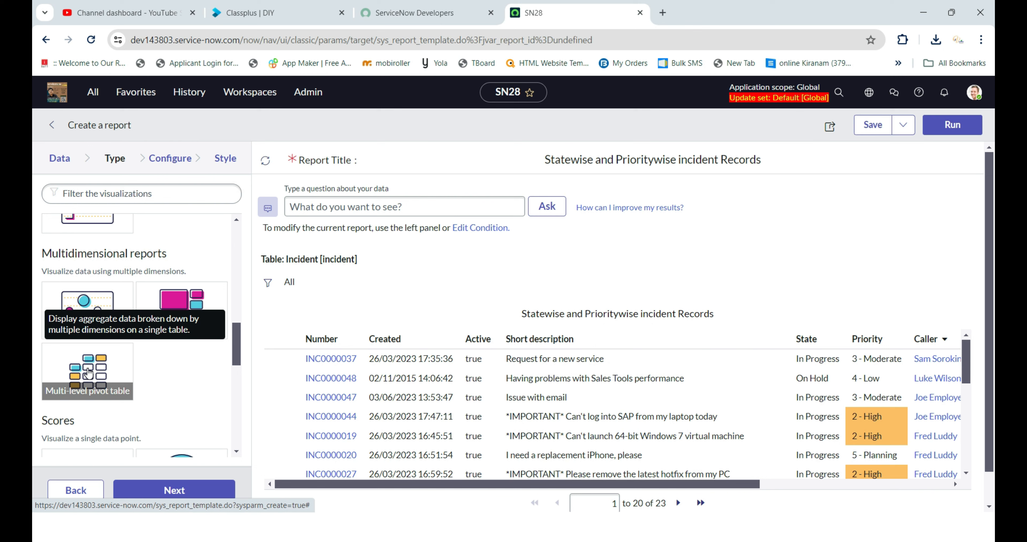
pyautogui.click(95, 378)
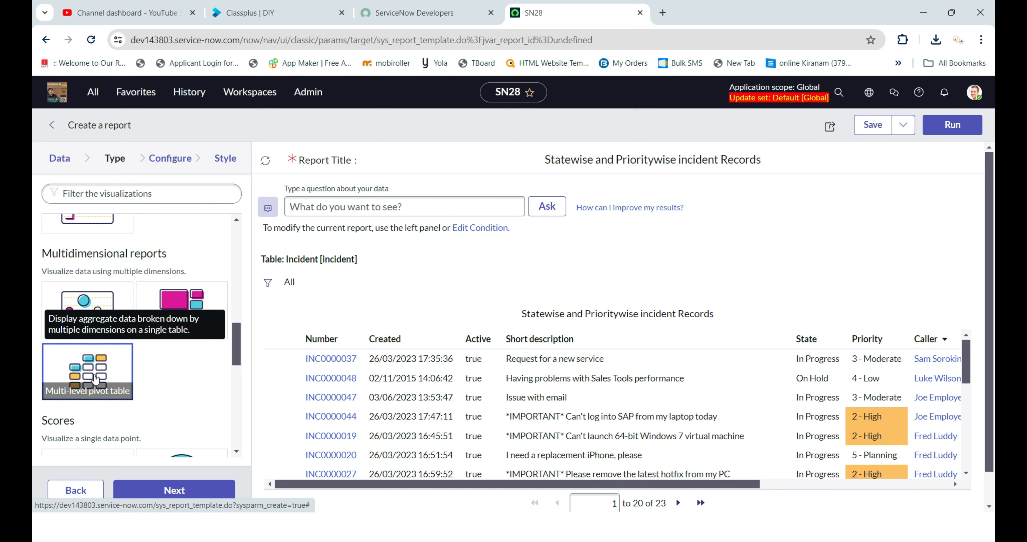
pyautogui.click(95, 378)
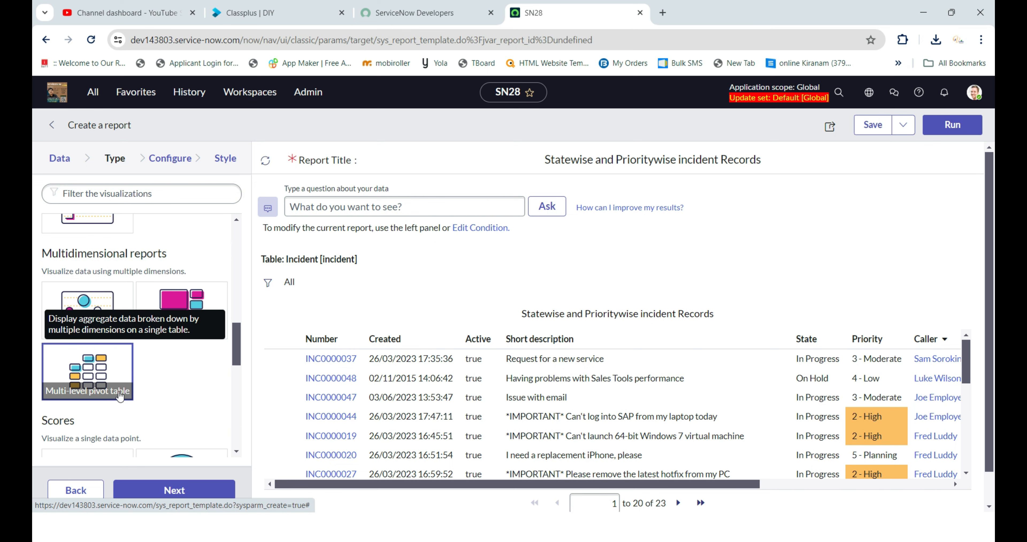
pyautogui.click(186, 493)
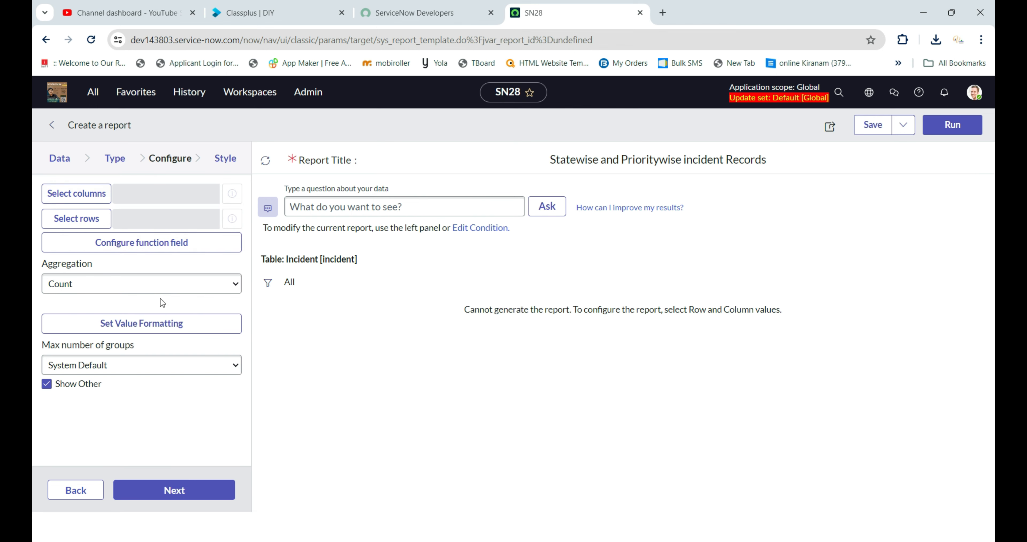
# - Add Assignment group and Assigned to, in that order, as the pivot table's columns
pyautogui.click(71, 197)
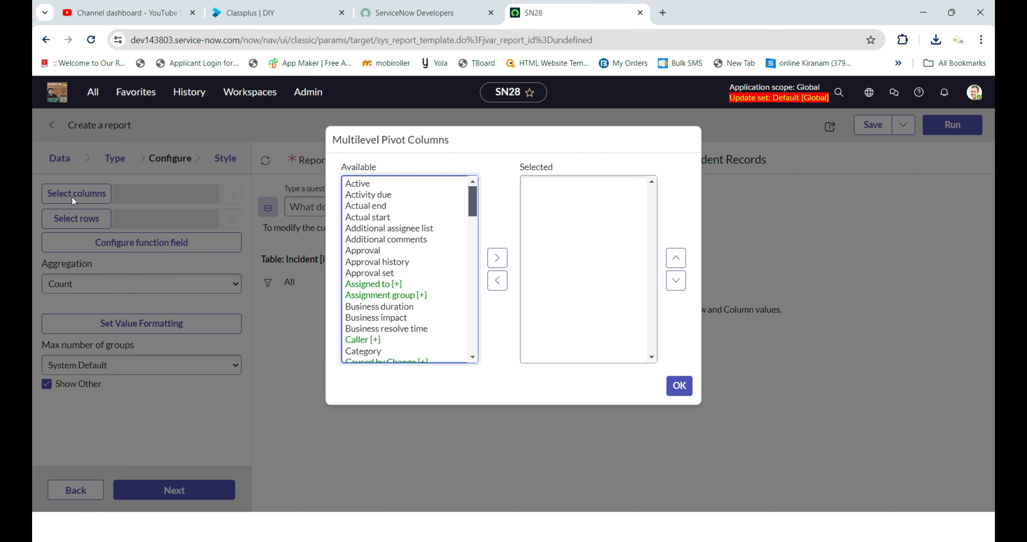
pyautogui.click(382, 294)
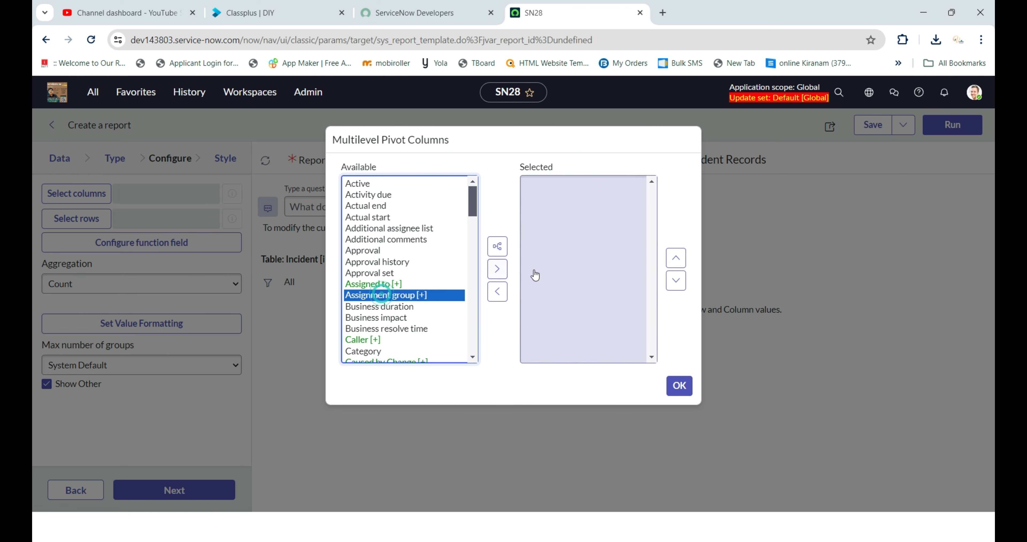
pyautogui.click(496, 268)
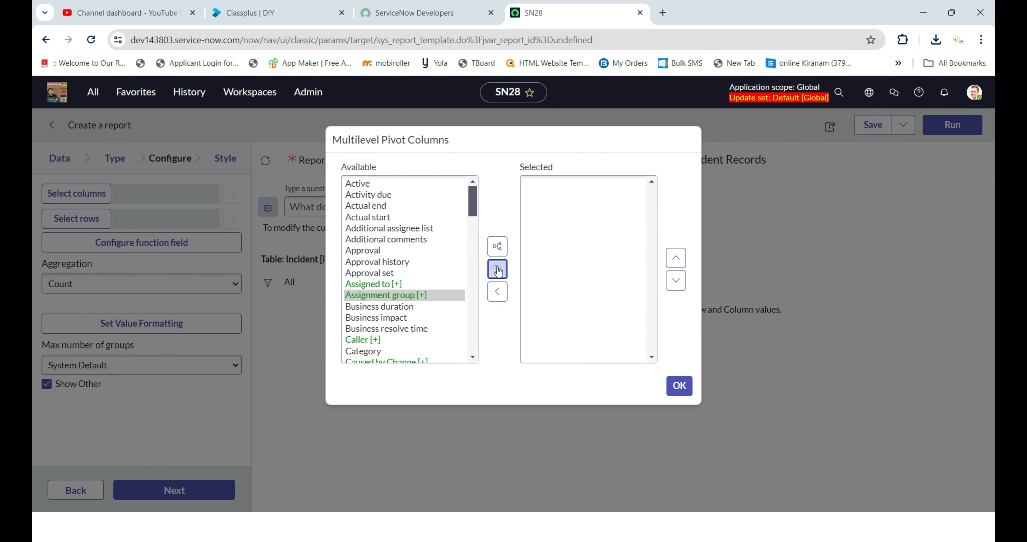
pyautogui.click(380, 285)
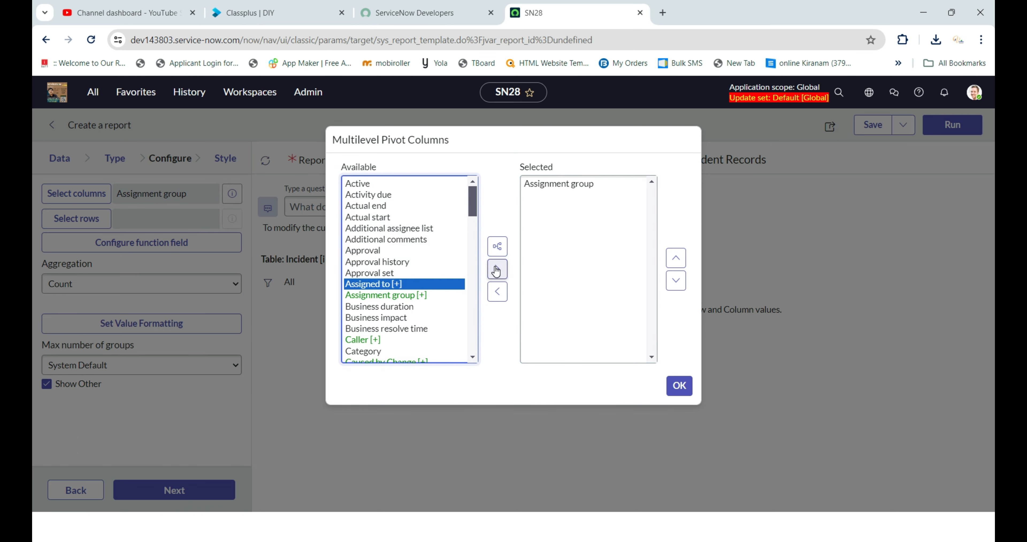
pyautogui.click(496, 270)
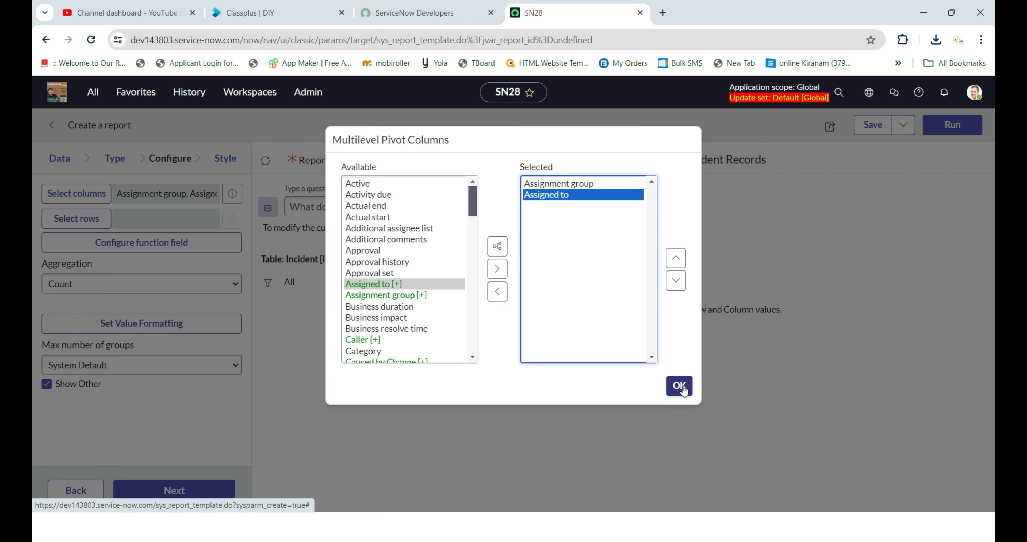
pyautogui.click(680, 386)
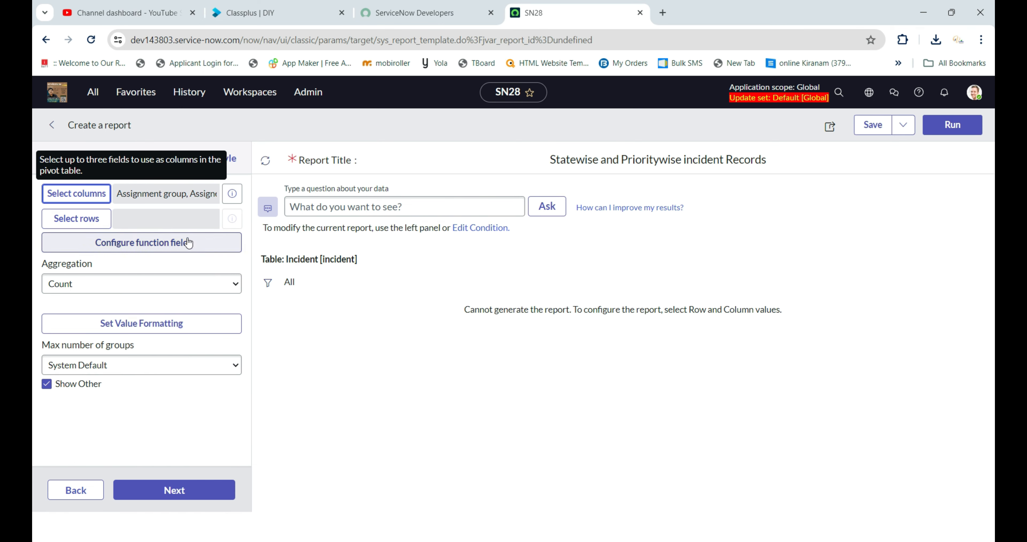
# - Add State and Priority, in that order, as the pivot table's rows and run the report
pyautogui.click(73, 222)
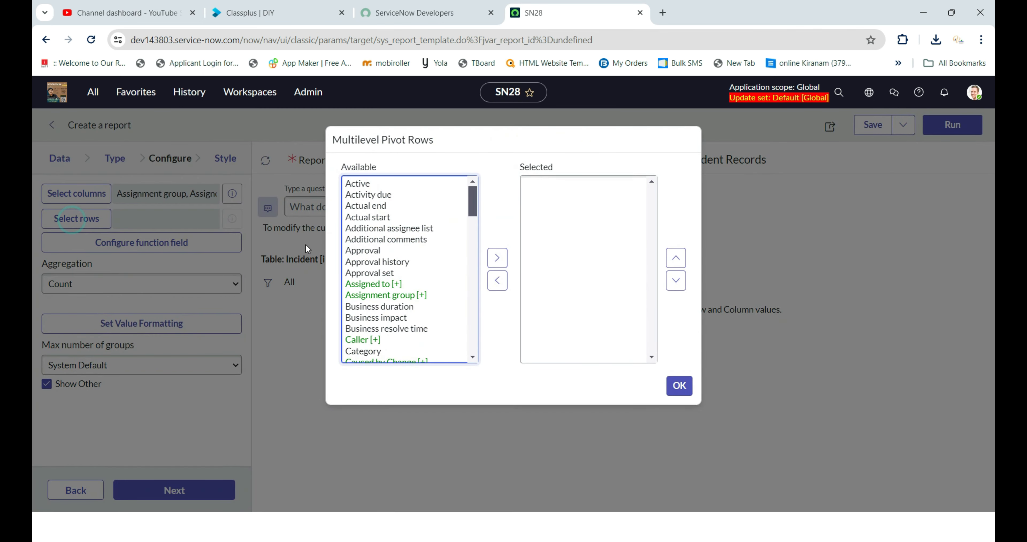
pyautogui.click(374, 263)
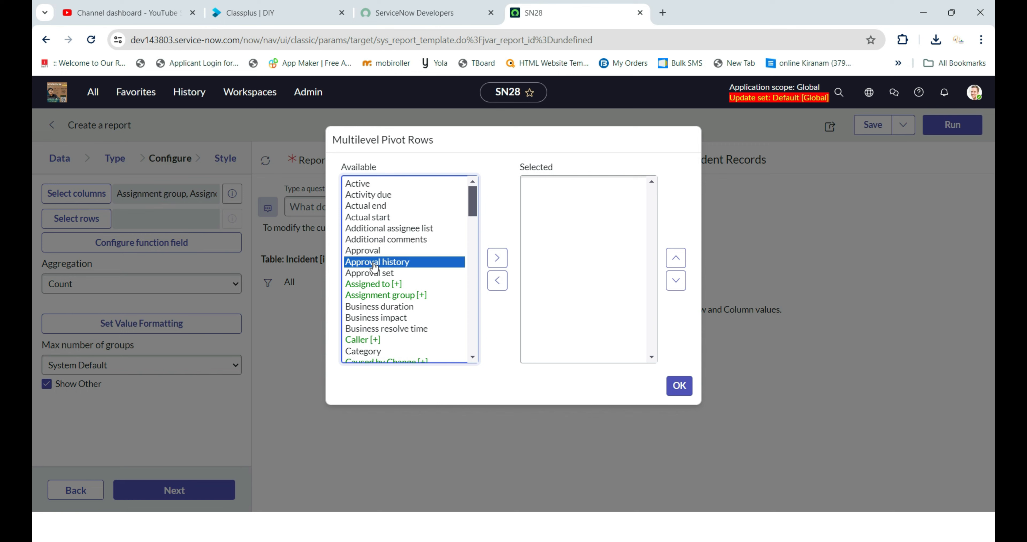
pyautogui.write('st')
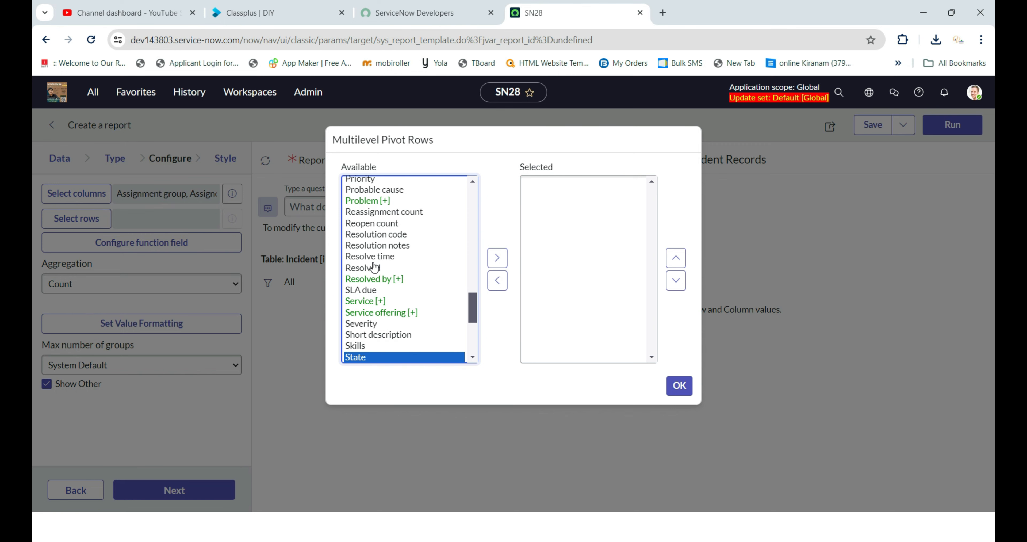
pyautogui.click(497, 258)
pyautogui.click(373, 280)
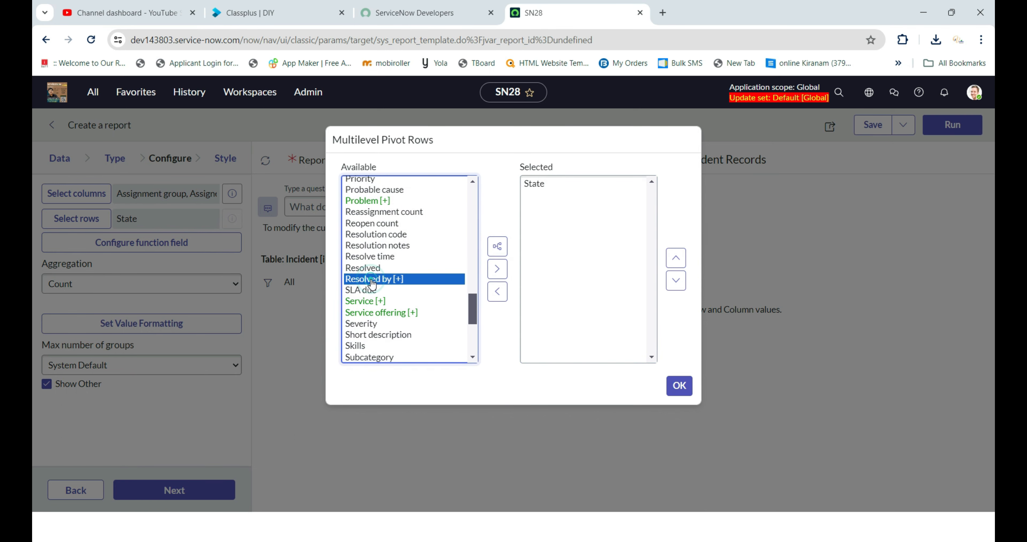
pyautogui.write('pr')
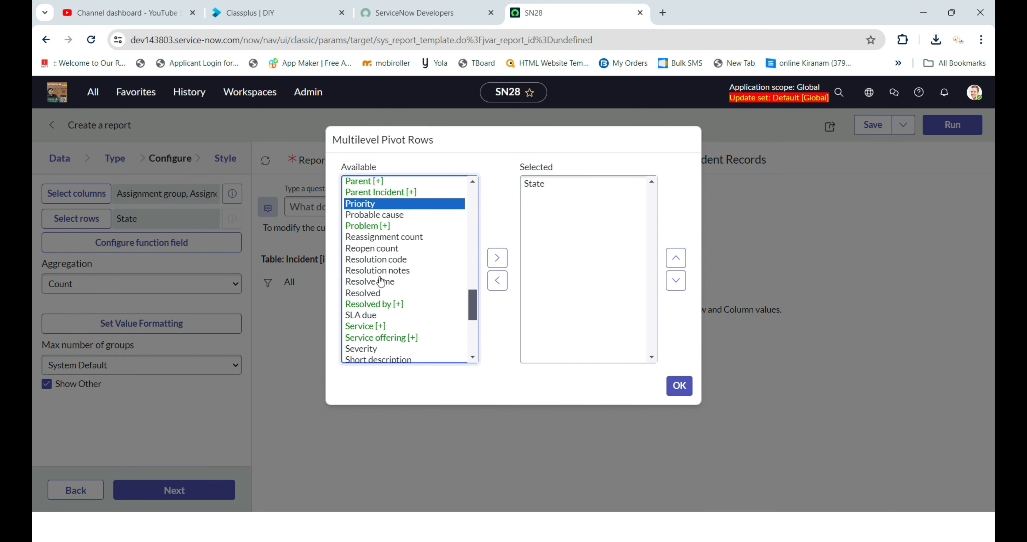
pyautogui.click(497, 259)
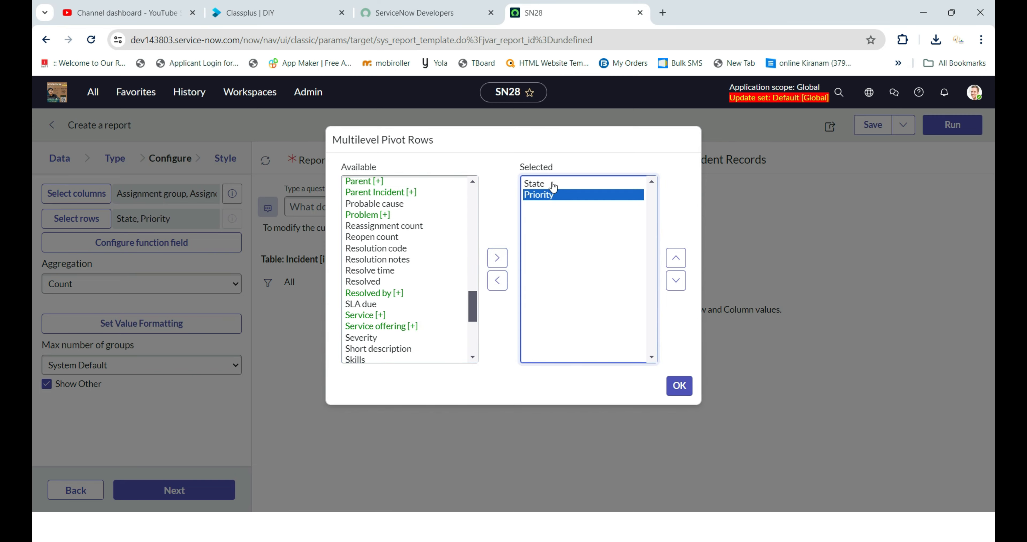
pyautogui.click(680, 385)
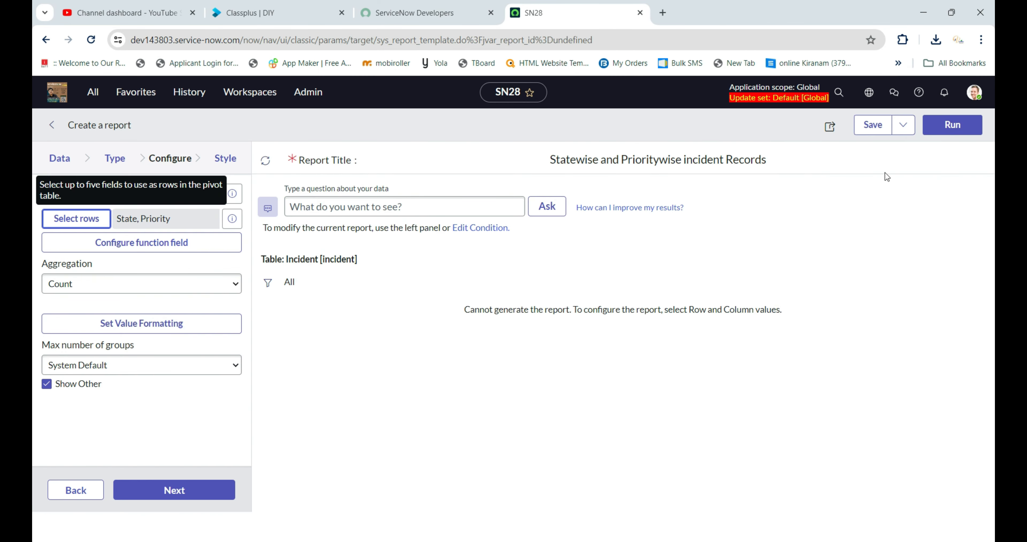
pyautogui.click(945, 129)
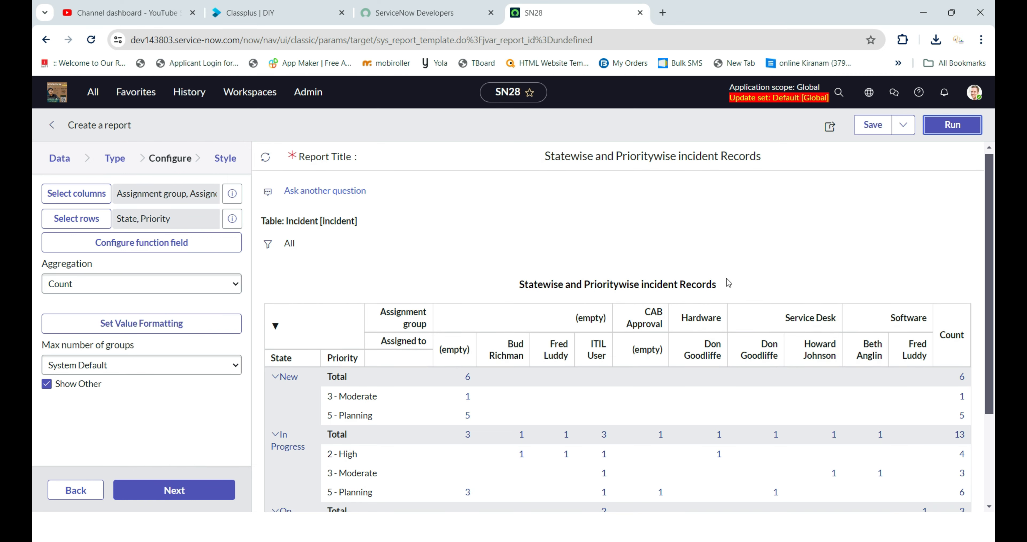
# - Review the pivot table results, collapsing all State groups and expanding them again
pyautogui.scroll(-2, 726, 278)
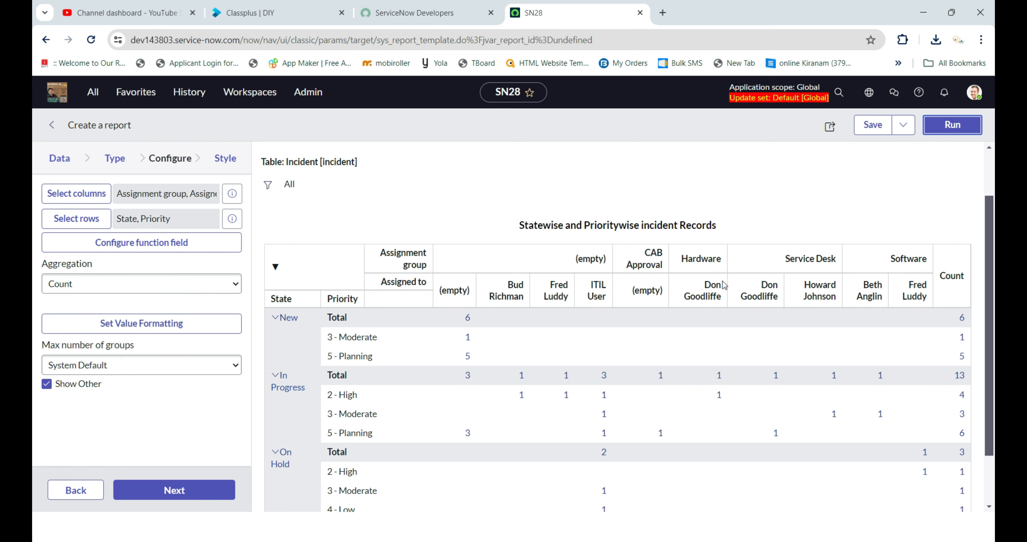
pyautogui.scroll(-1, 334, 328)
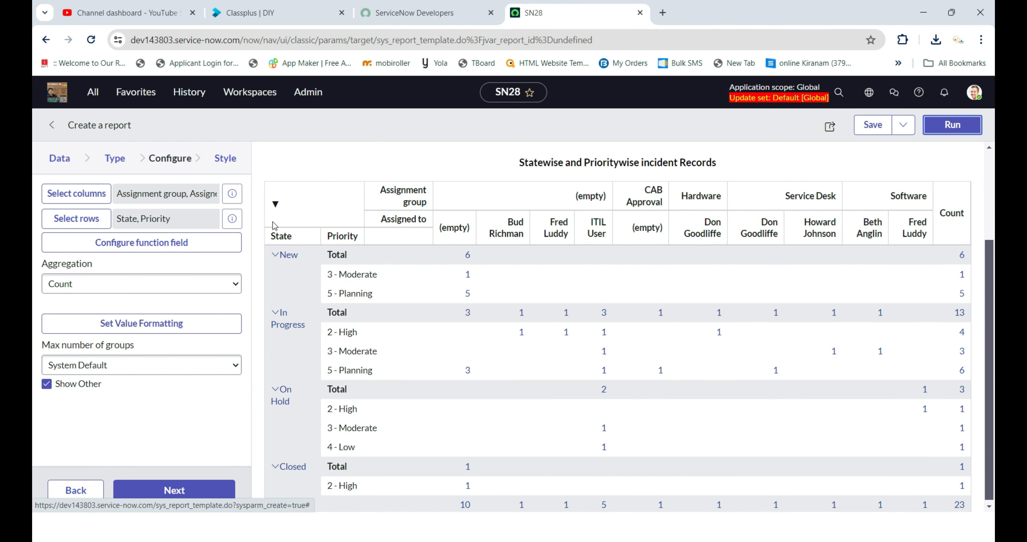
pyautogui.click(275, 206)
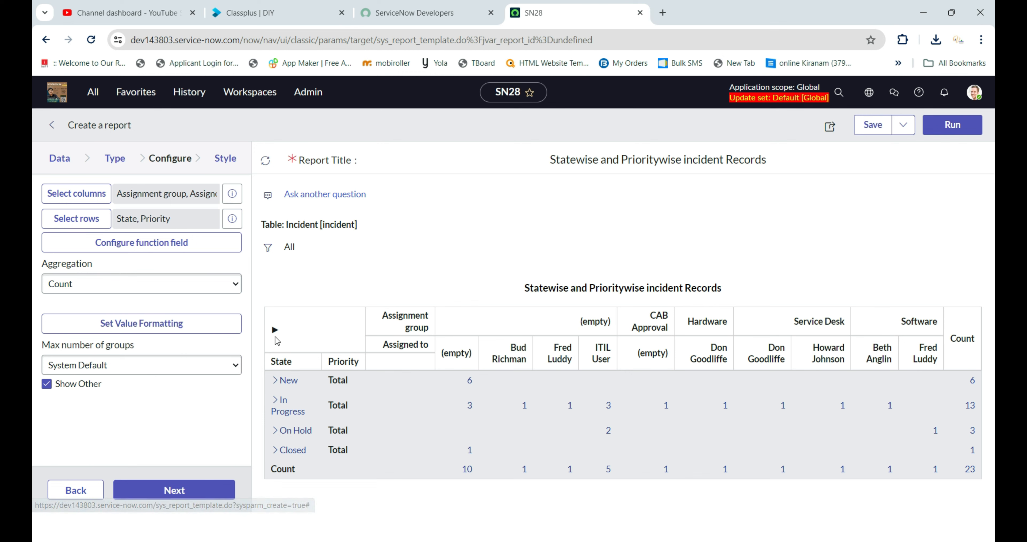
pyautogui.click(276, 332)
pyautogui.scroll(-3, 386, 309)
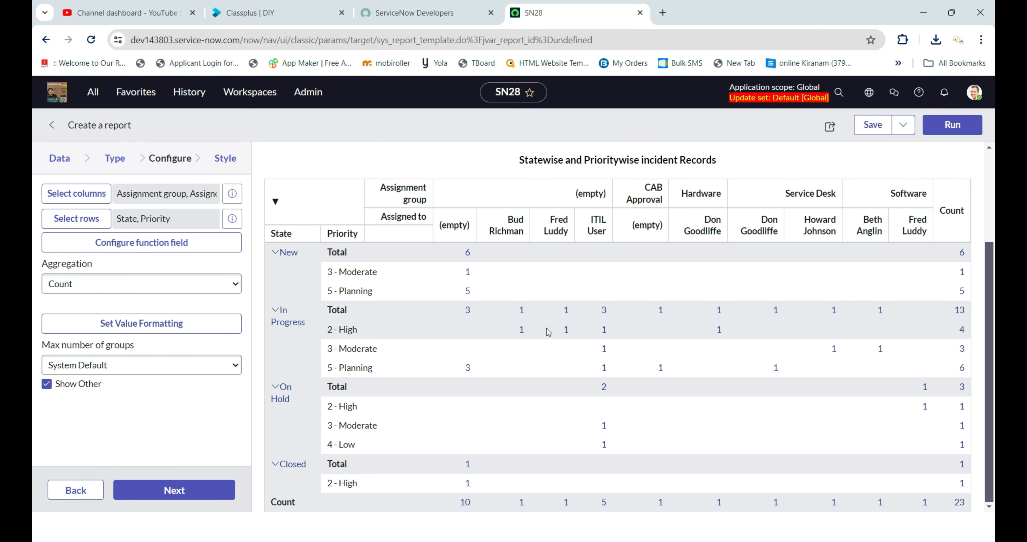
# - Enable Display zero in the report's style settings and rerun the report, and turn on Display row lines
pyautogui.click(233, 165)
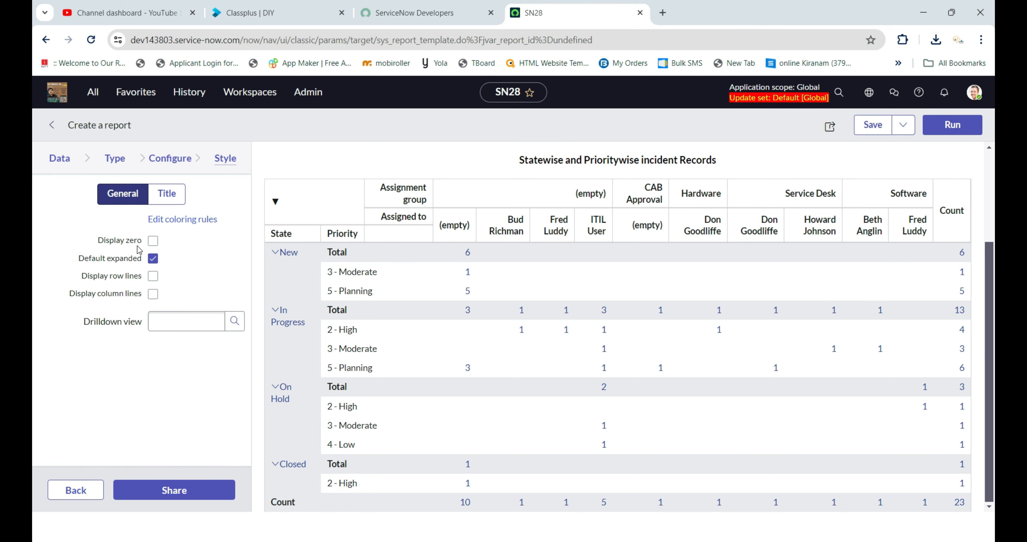
pyautogui.click(153, 240)
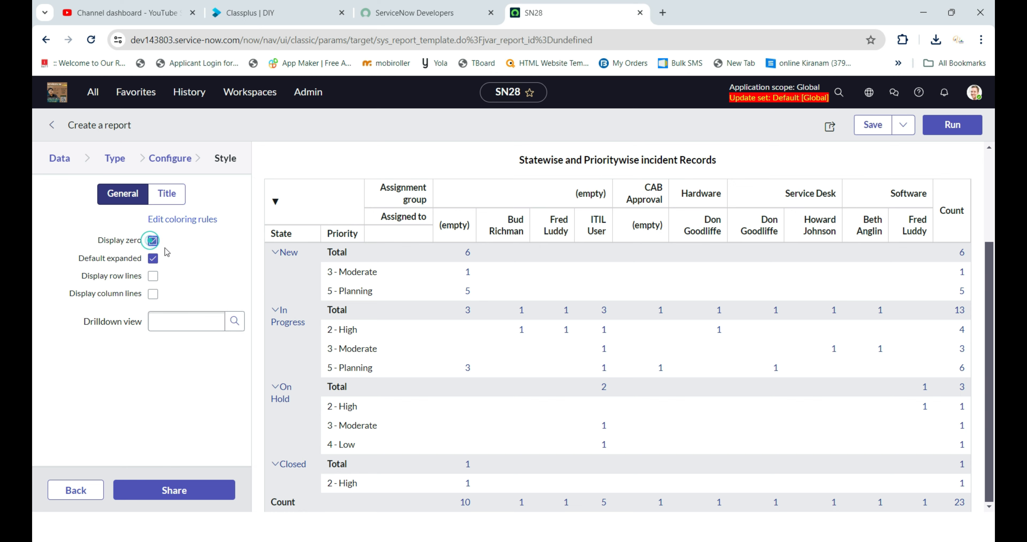
pyautogui.click(939, 134)
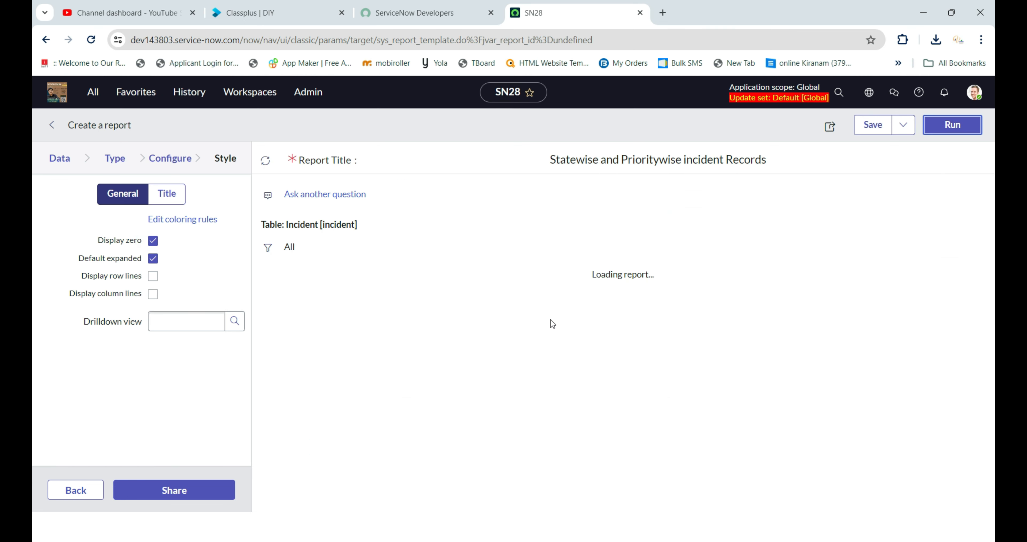
pyautogui.scroll(-4, 535, 354)
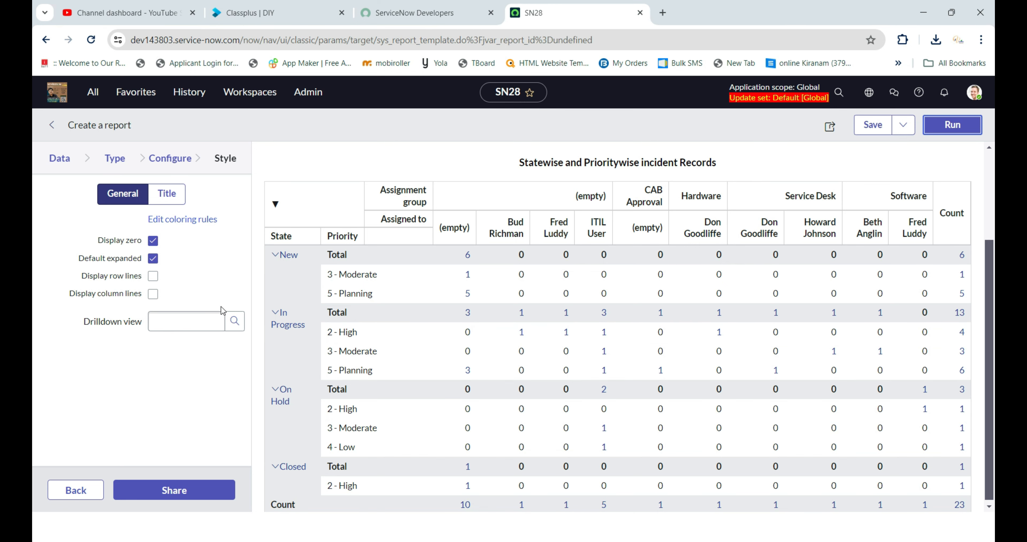
pyautogui.click(153, 276)
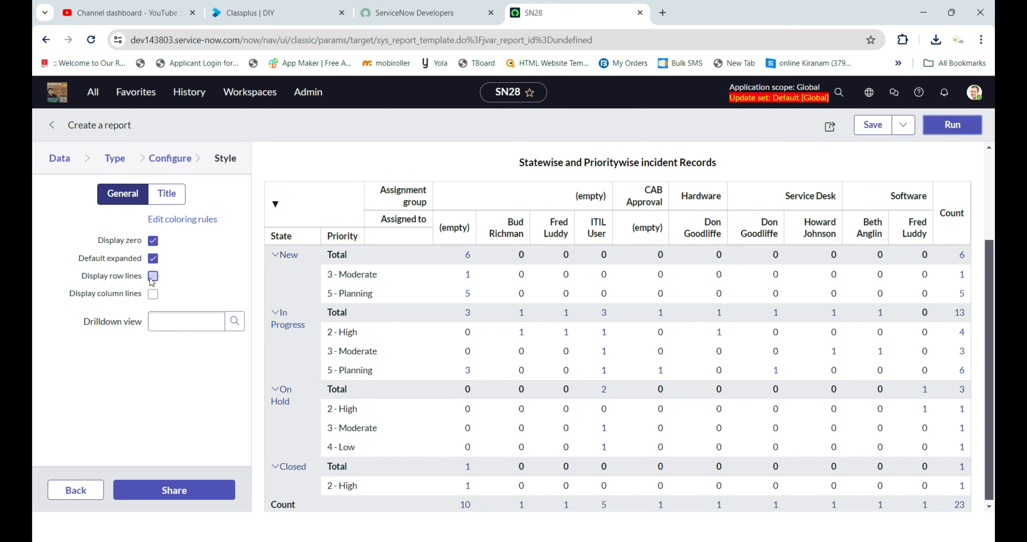
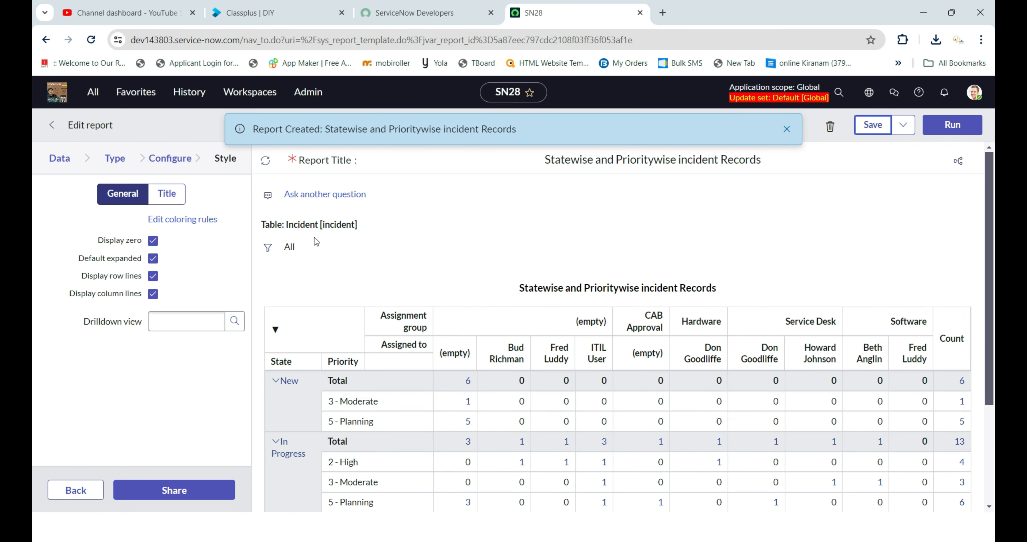
# - Start a new coloring rule for the pivot table with the operator "lower than" and Value 1 set to 1
pyautogui.click(172, 220)
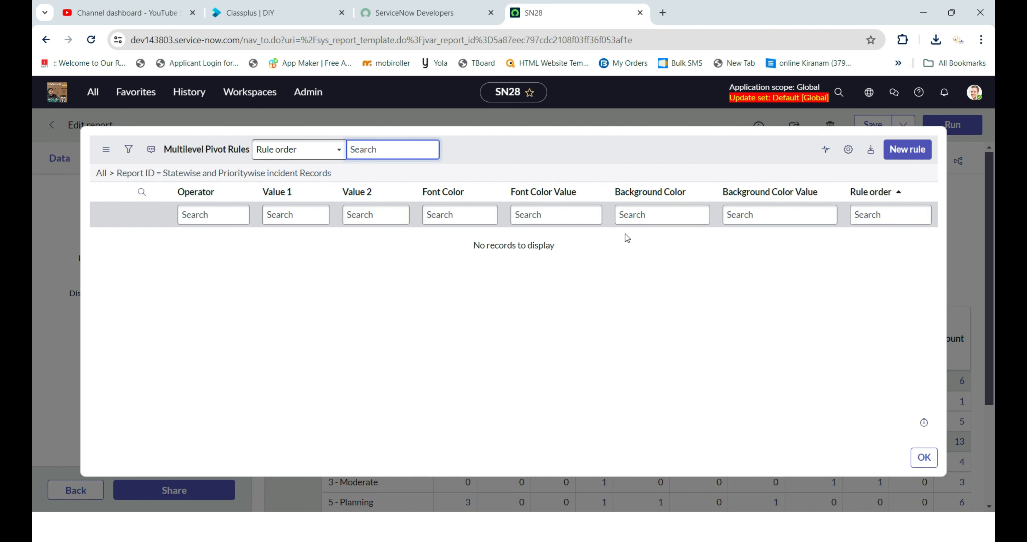
pyautogui.click(910, 154)
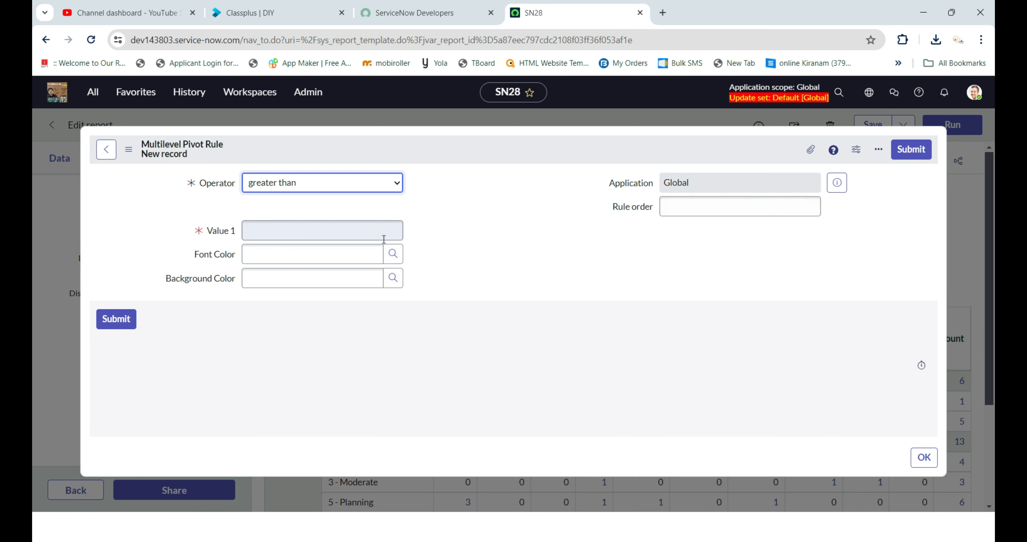
pyautogui.click(322, 185)
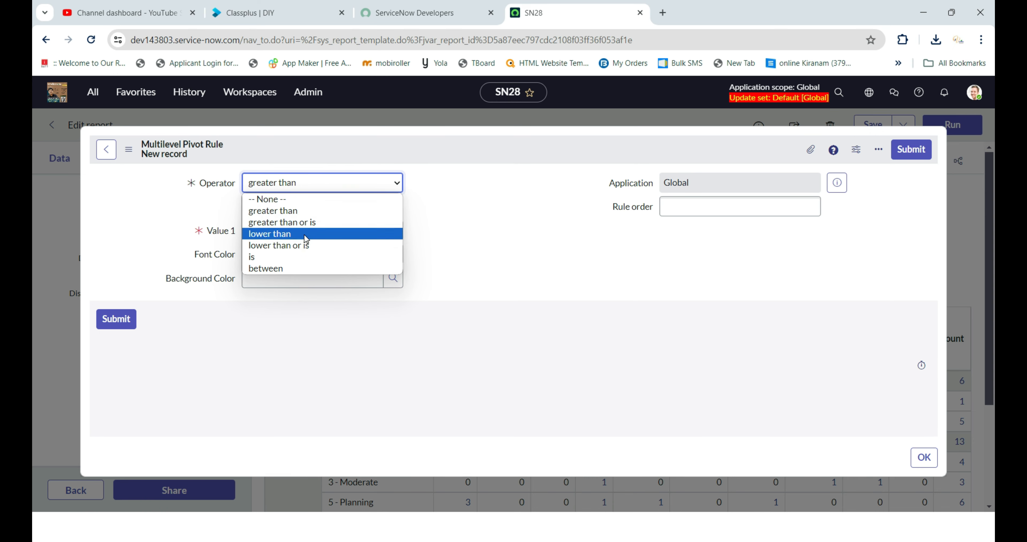
pyautogui.click(287, 238)
pyautogui.click(378, 230)
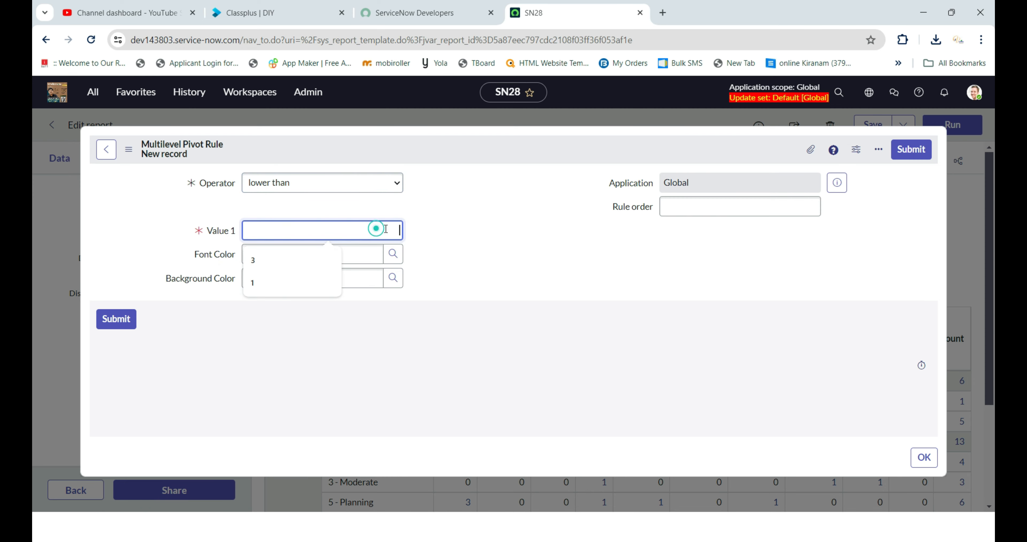
pyautogui.write('1')
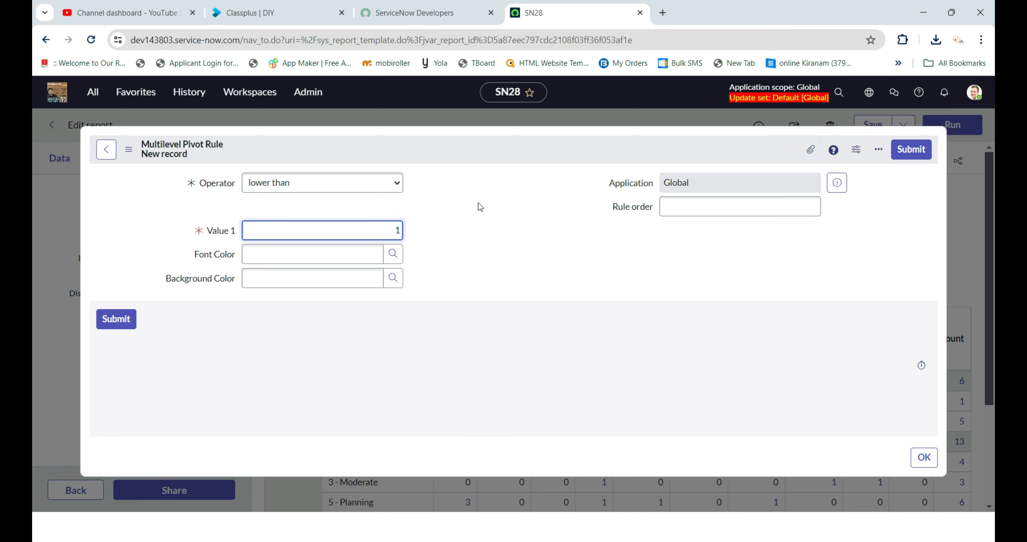
# - Set the coloring rule's font color to AliceBlue
pyautogui.click(393, 256)
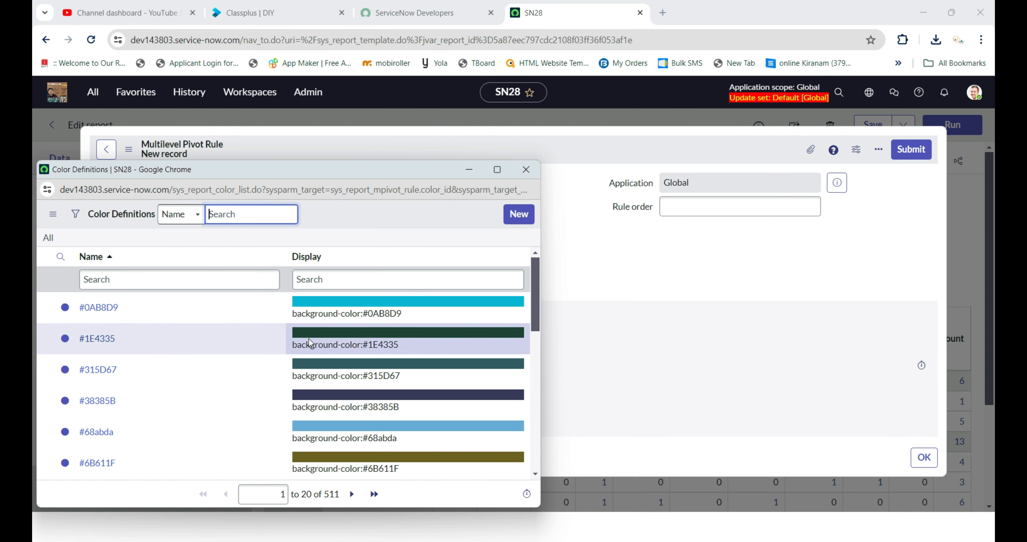
pyautogui.scroll(-5, 354, 390)
pyautogui.scroll(-5, 354, 390)
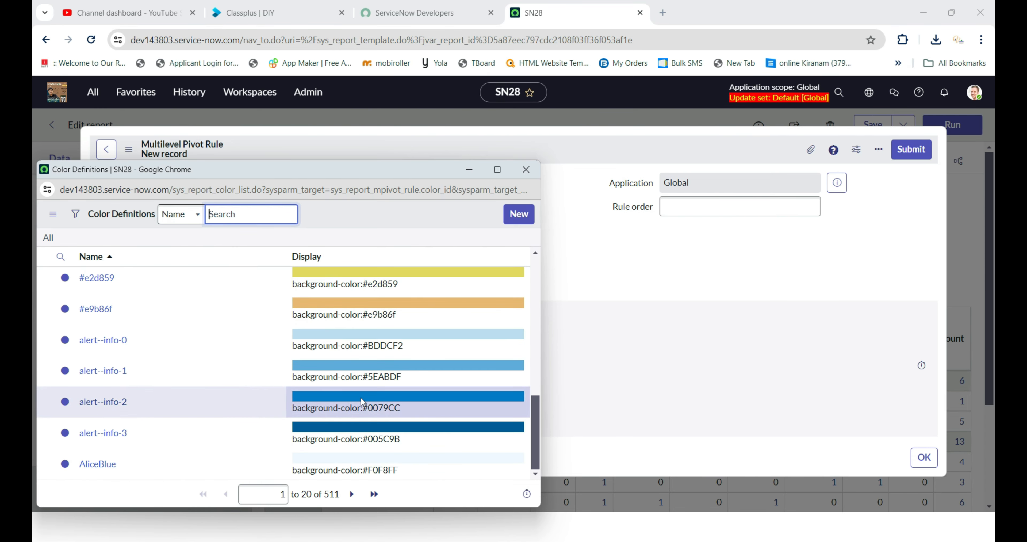
pyautogui.click(97, 464)
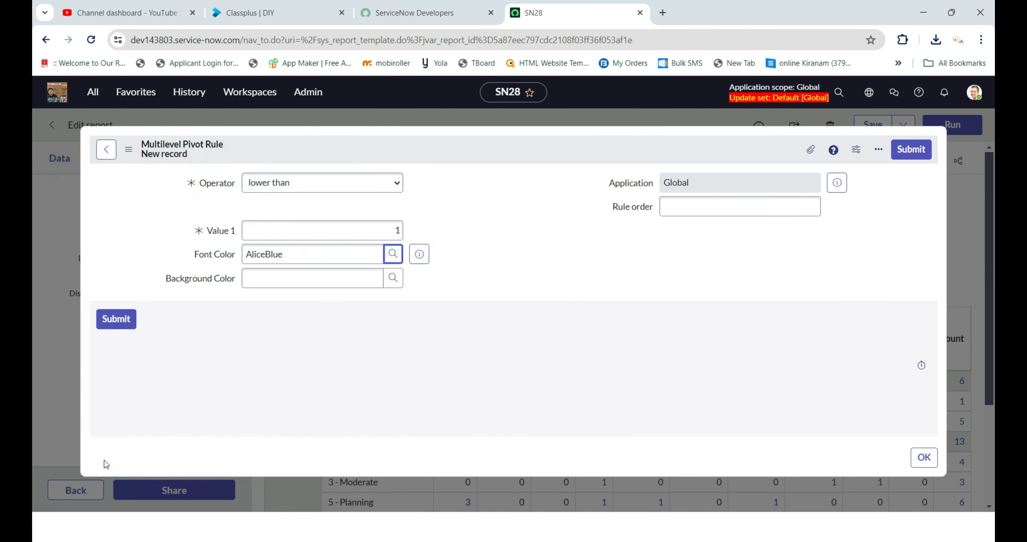
# - Set the coloring rule's background color to #9A0E2A, submit the rule and close the rules list
pyautogui.click(392, 278)
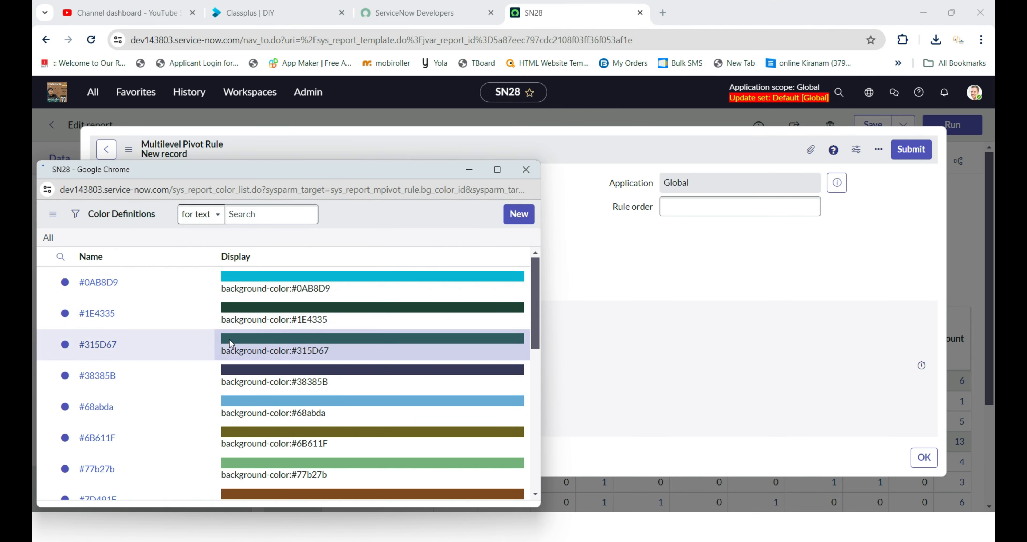
pyautogui.scroll(-6, 276, 330)
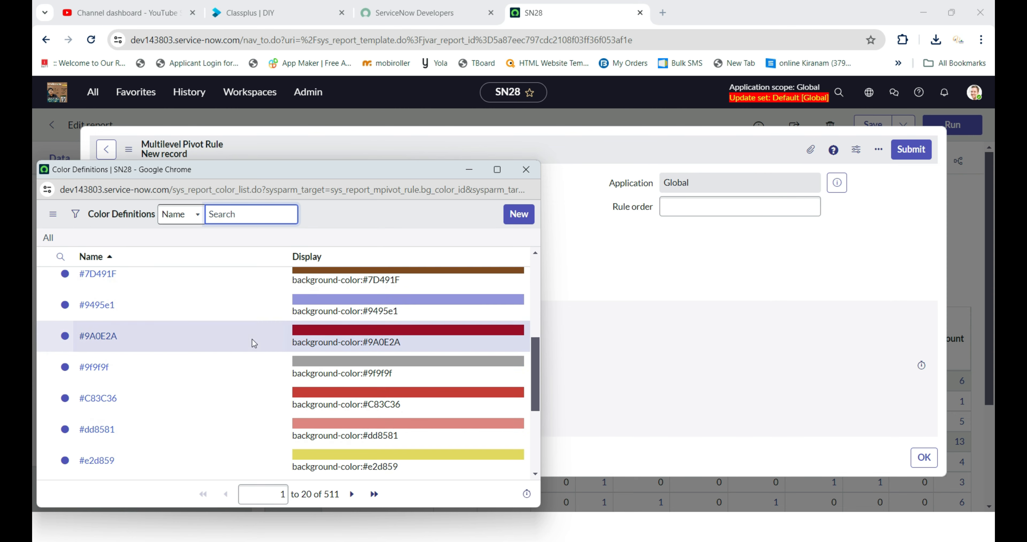
pyautogui.click(96, 345)
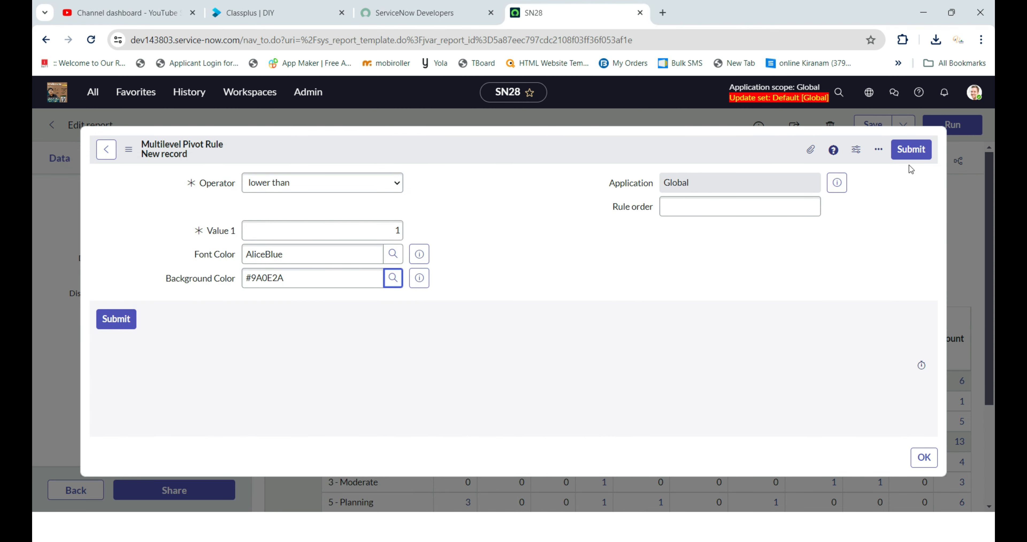
pyautogui.click(913, 150)
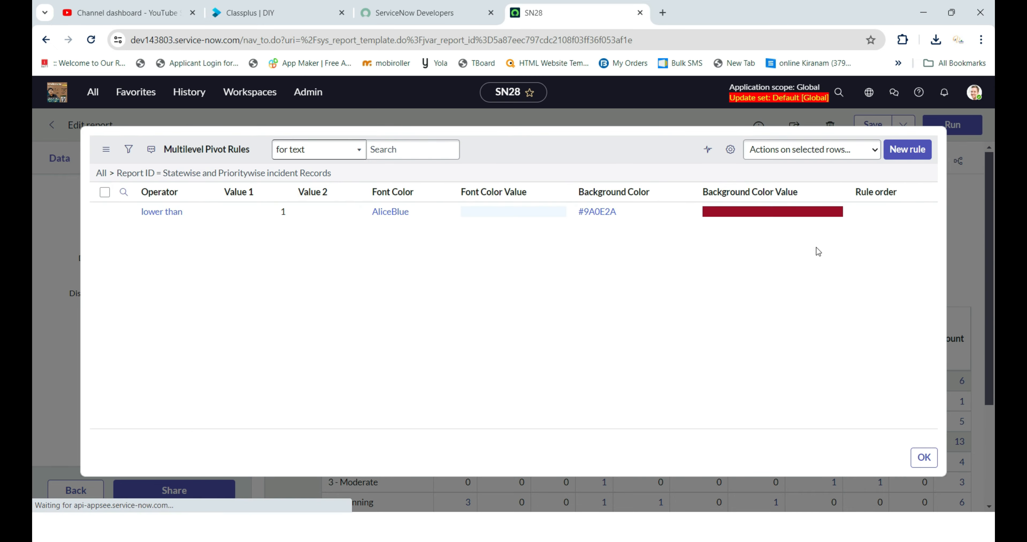
pyautogui.click(920, 457)
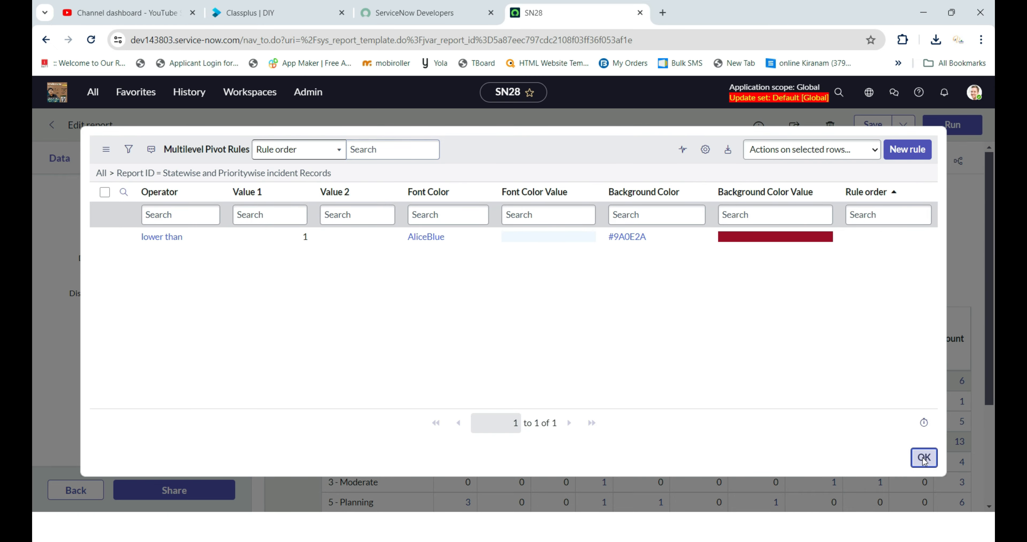
pyautogui.scroll(-5, 735, 283)
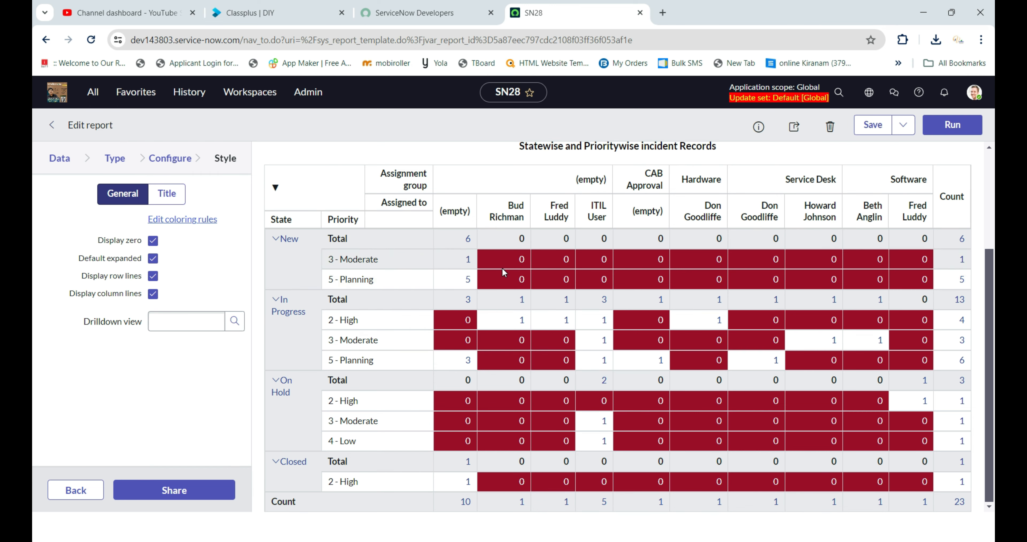
# - Add an incident filter condition to the report on the Created field with the operator "between"
pyautogui.scroll(3, 502, 267)
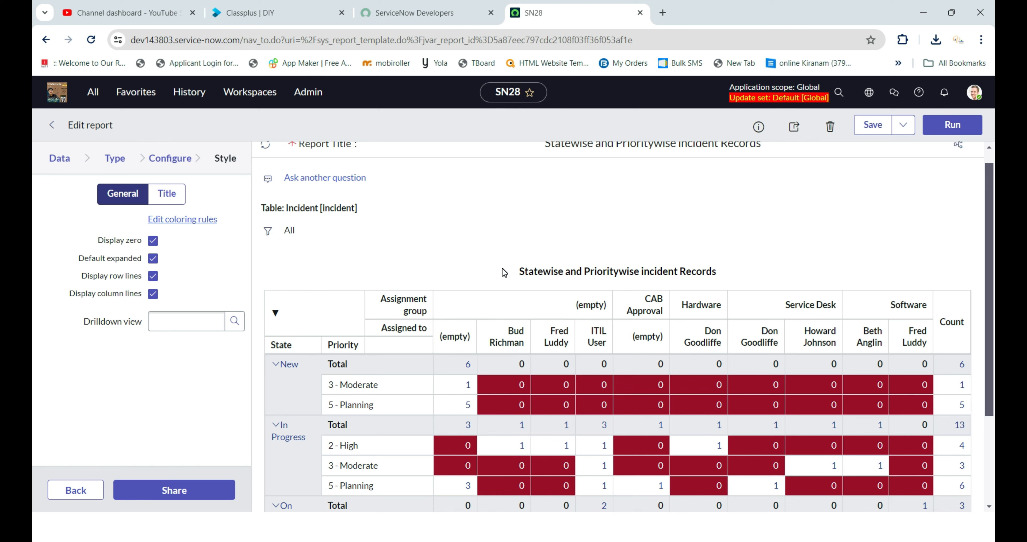
pyautogui.click(270, 236)
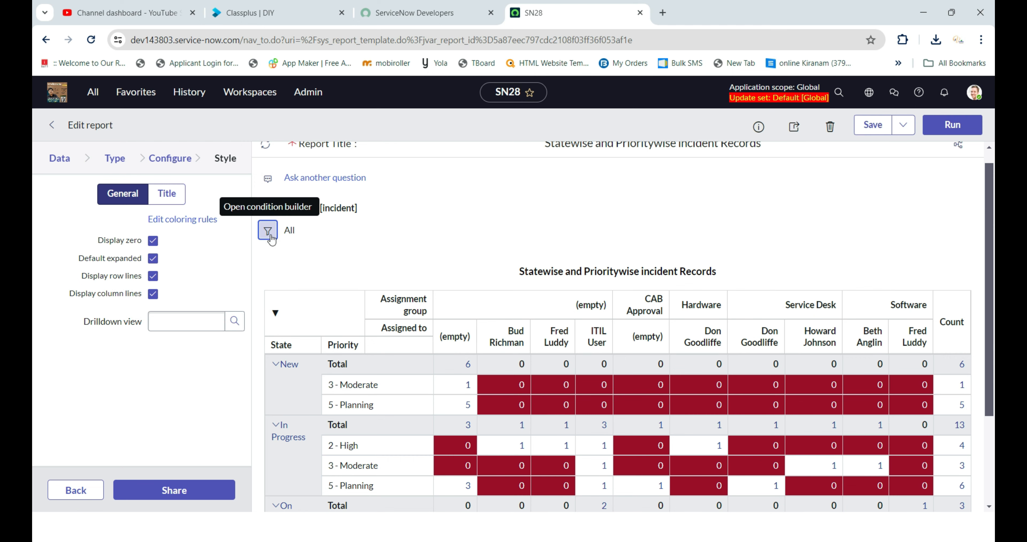
pyautogui.click(270, 235)
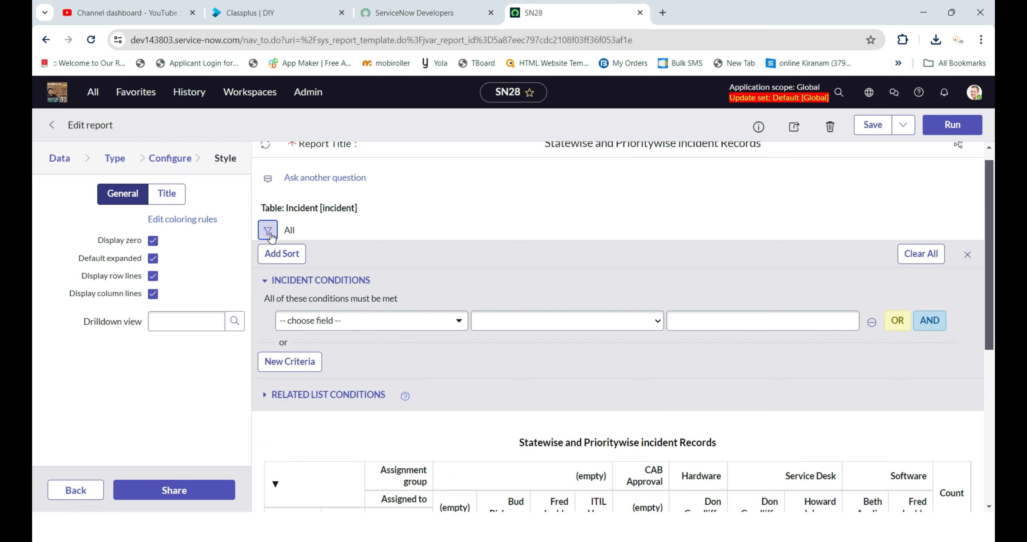
pyautogui.click(411, 323)
pyautogui.click(412, 324)
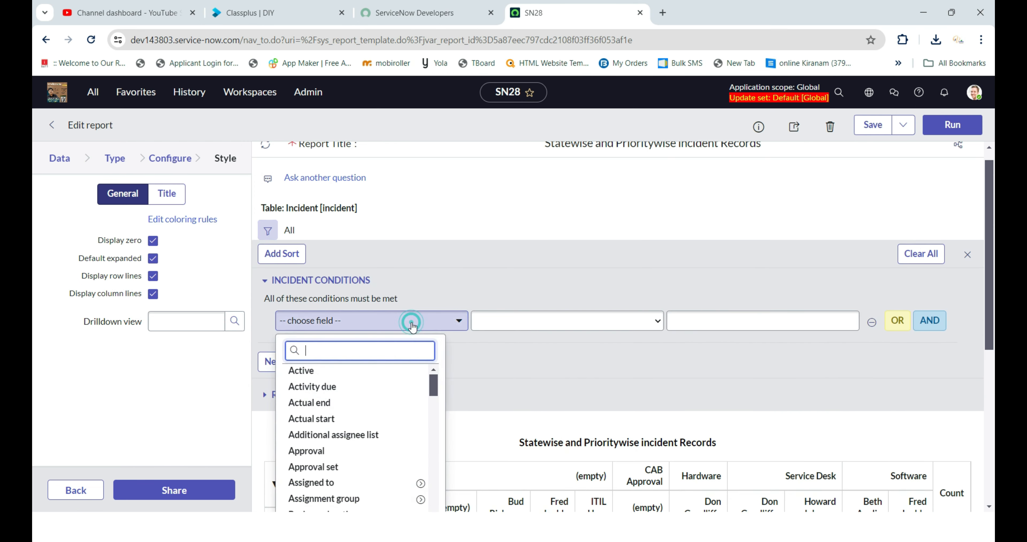
pyautogui.write('created')
pyautogui.click(304, 371)
pyautogui.click(521, 322)
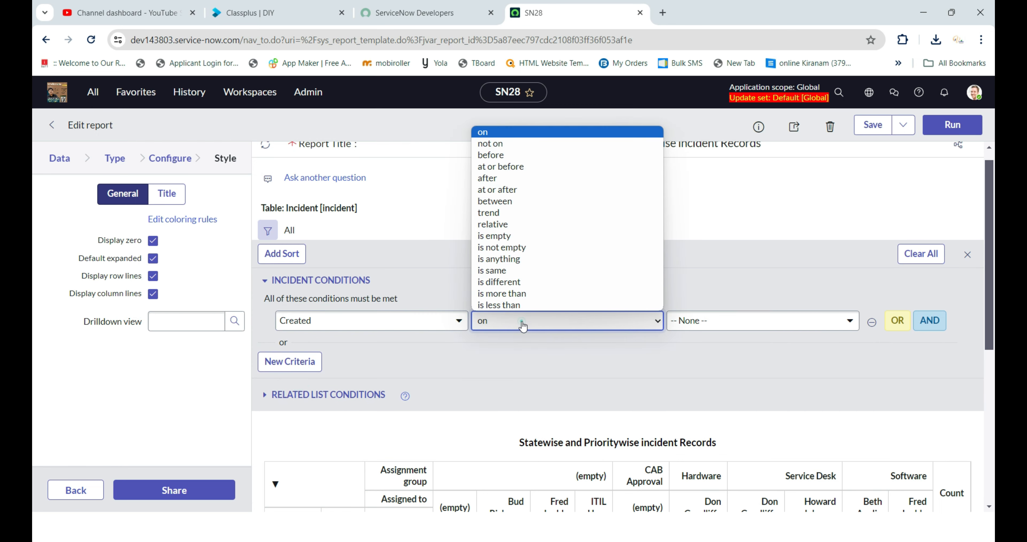
pyautogui.click(502, 202)
# - Set the start date of the Created condition to 01/01/2020
pyautogui.click(695, 324)
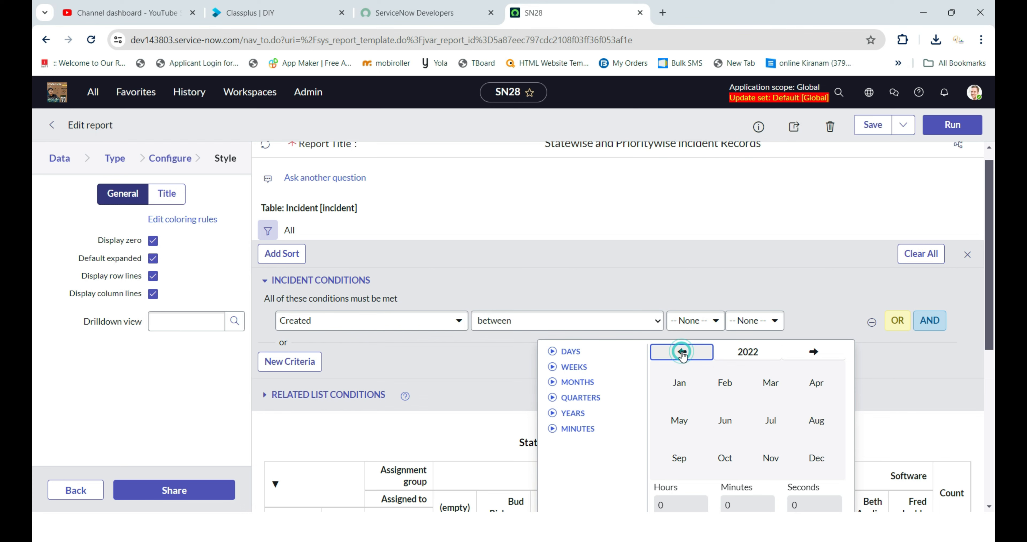
pyautogui.click(680, 352)
pyautogui.click(674, 391)
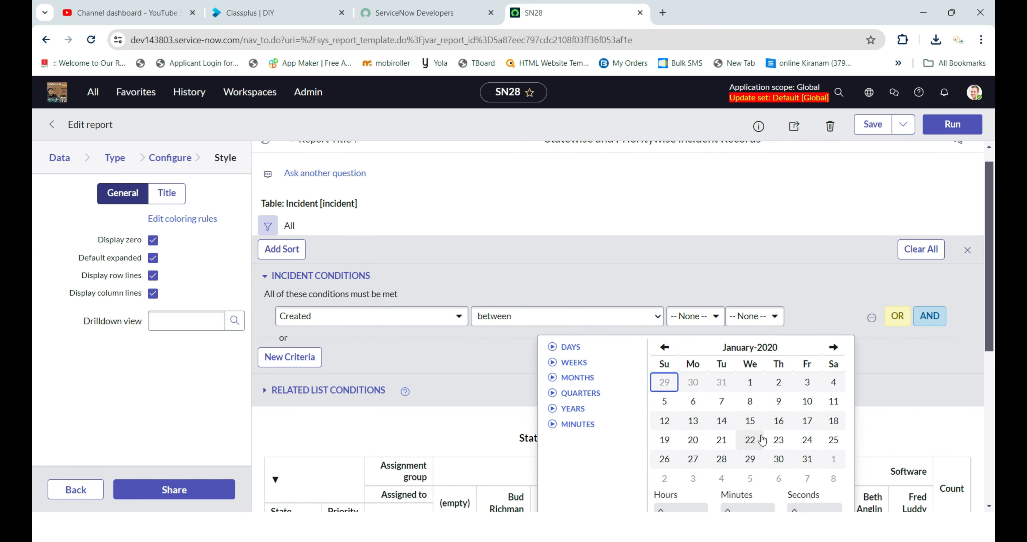
pyautogui.click(749, 383)
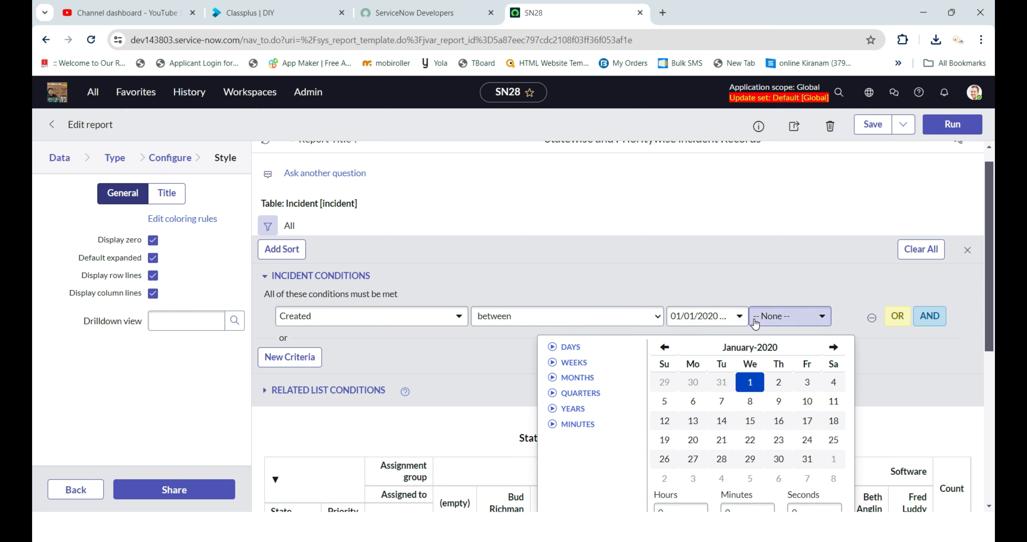
# - Set the end date of the Created condition to 31/12/2023 and rerun the report
pyautogui.click(773, 317)
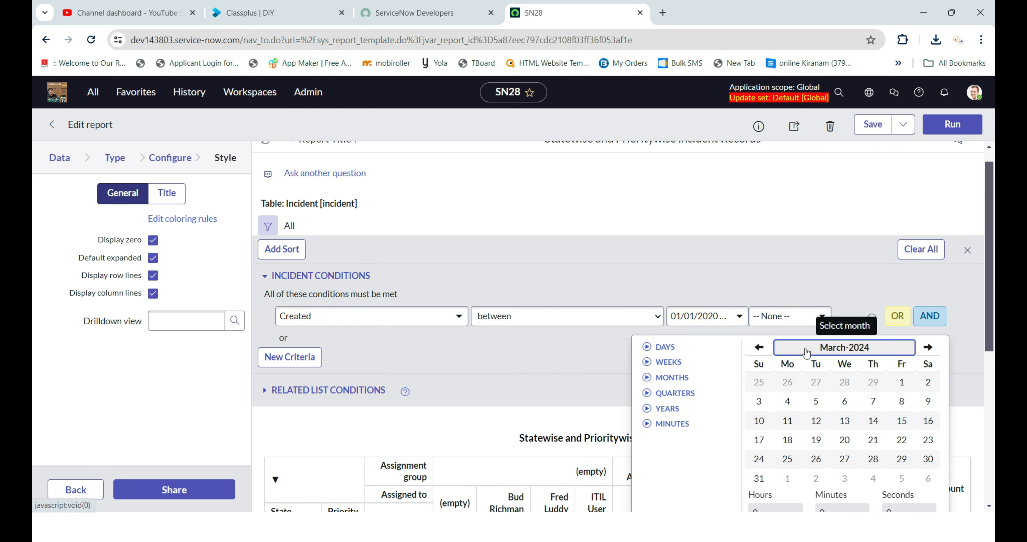
pyautogui.click(830, 348)
pyautogui.click(776, 347)
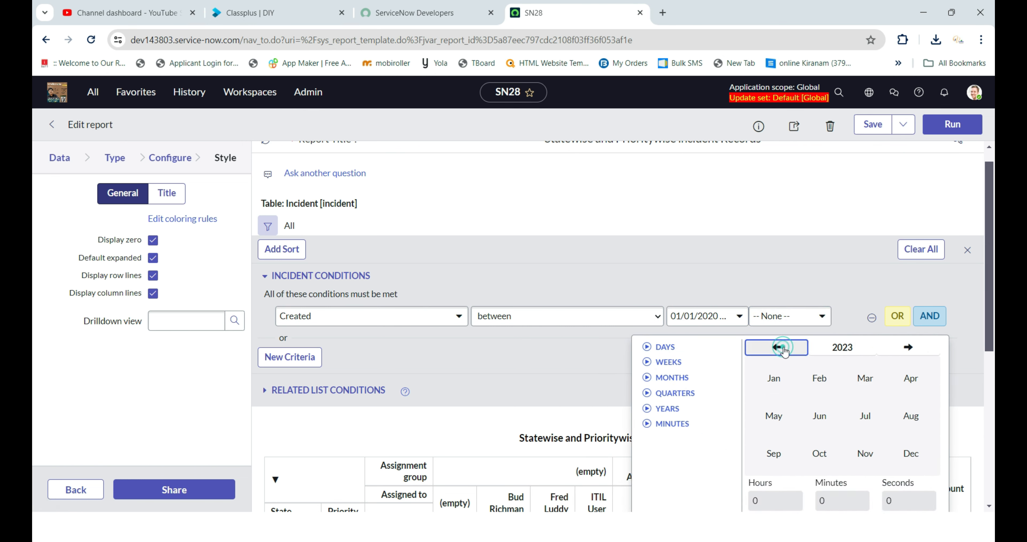
pyautogui.click(905, 460)
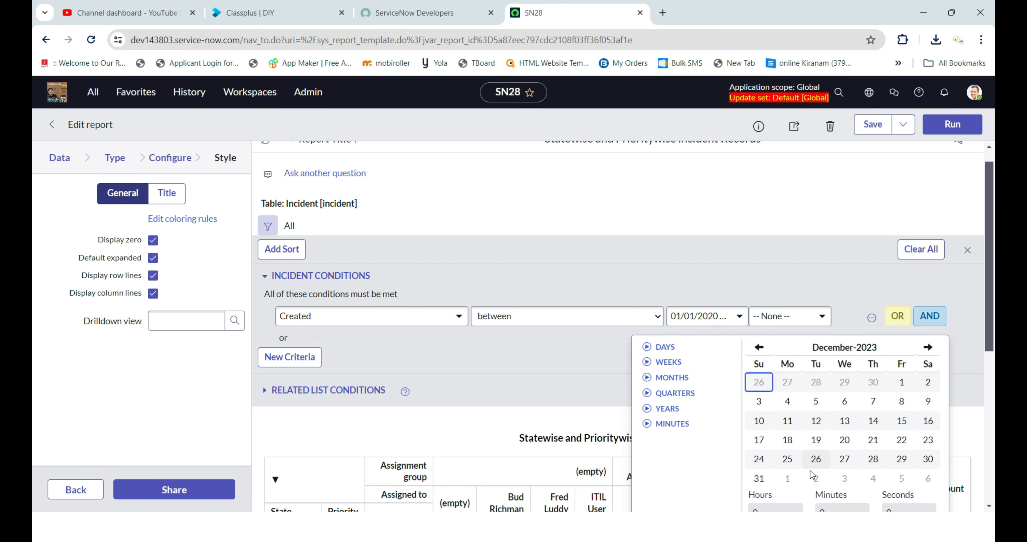
pyautogui.click(758, 478)
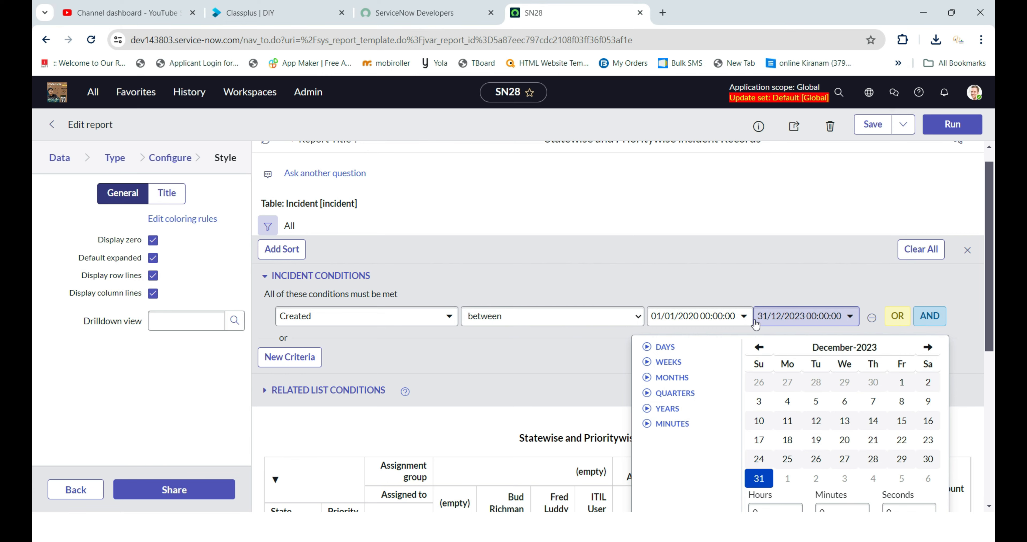
pyautogui.click(816, 275)
pyautogui.scroll(-3, 786, 261)
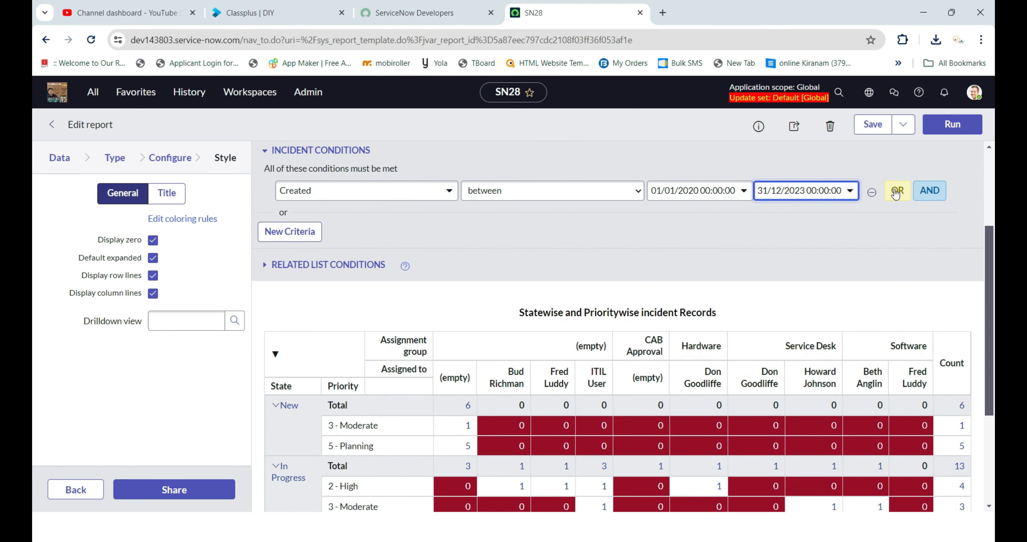
pyautogui.click(952, 124)
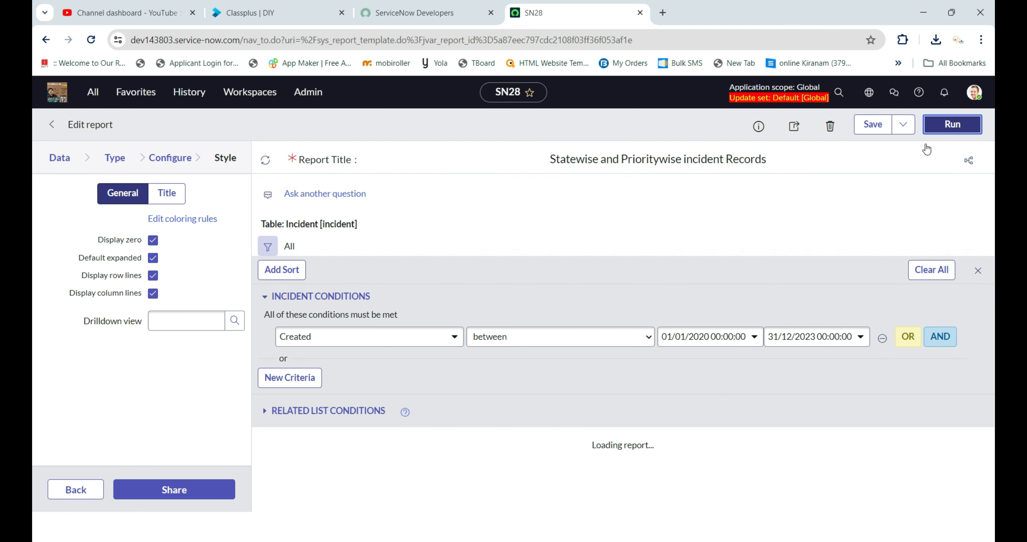
pyautogui.scroll(-2, 620, 370)
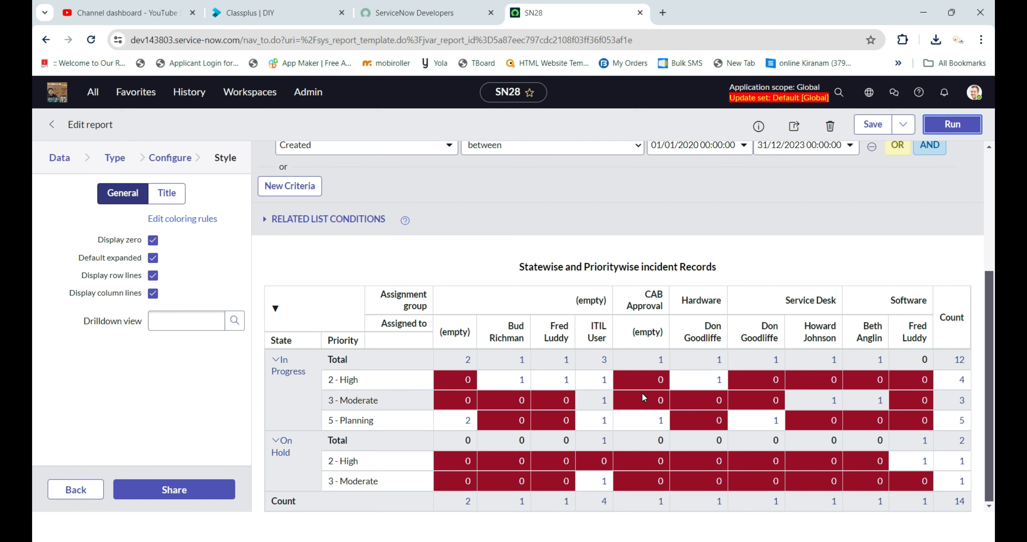
# - Set the chart title to "STATEWISE & PRIORITYWISE INCIDENTS" in the report's title style settings and rerun the report
pyautogui.click(166, 193)
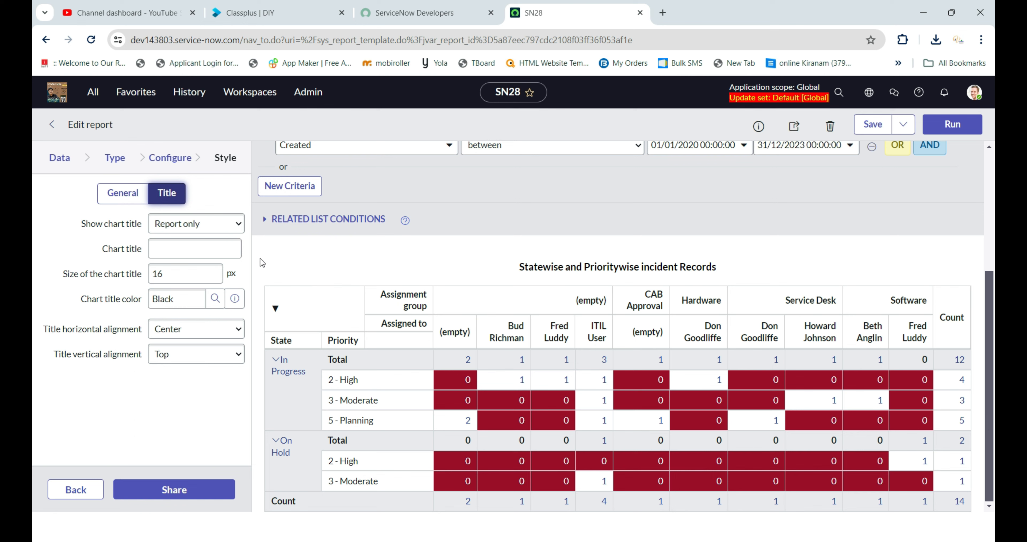
pyautogui.click(207, 255)
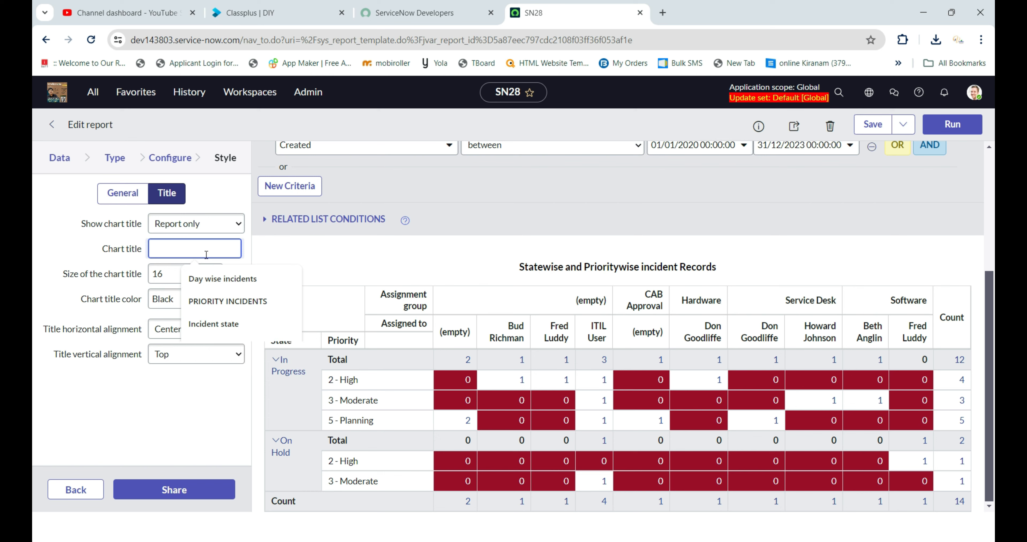
pyautogui.write('STATE')
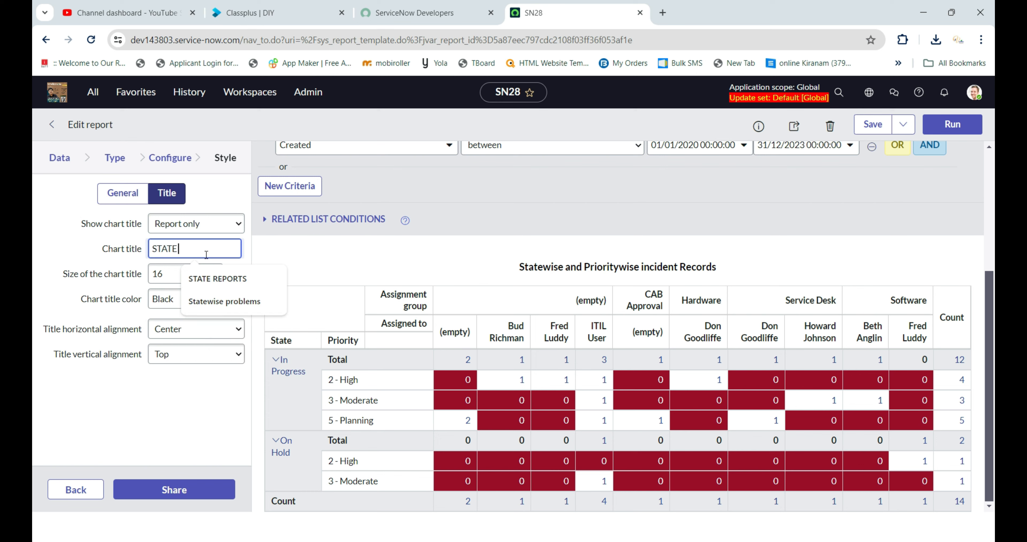
pyautogui.write('WIS')
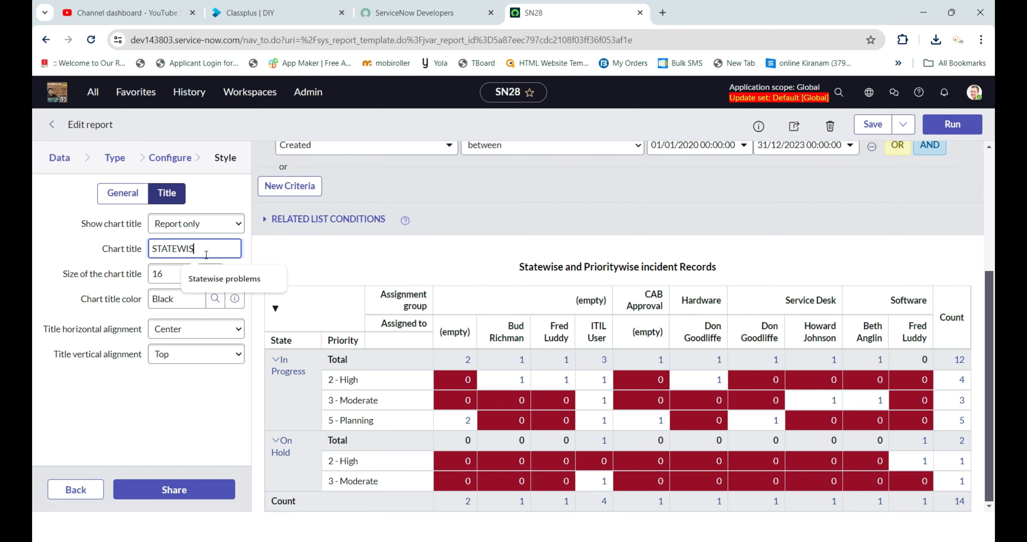
pyautogui.write('E &')
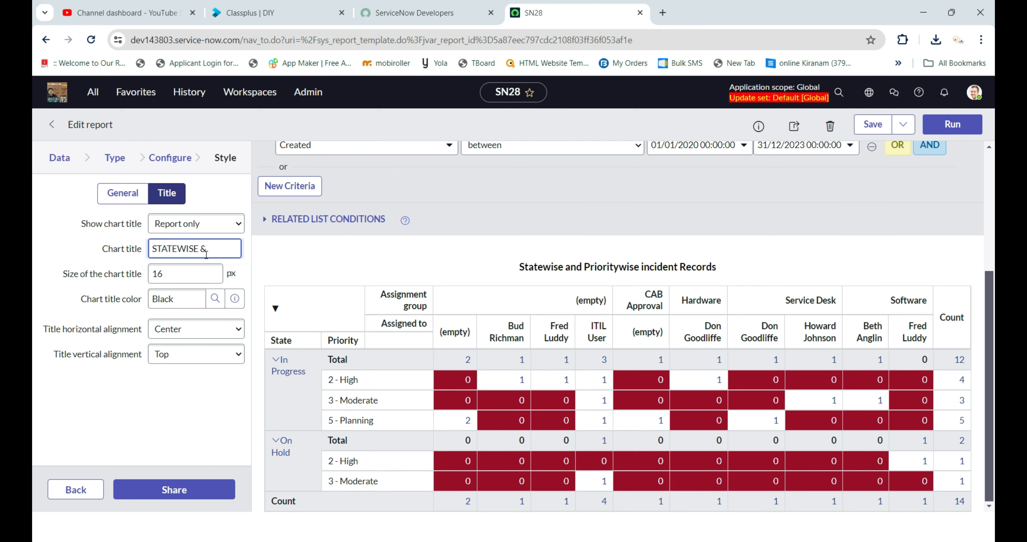
pyautogui.write(' PRIORITY')
pyautogui.write('WISE IN')
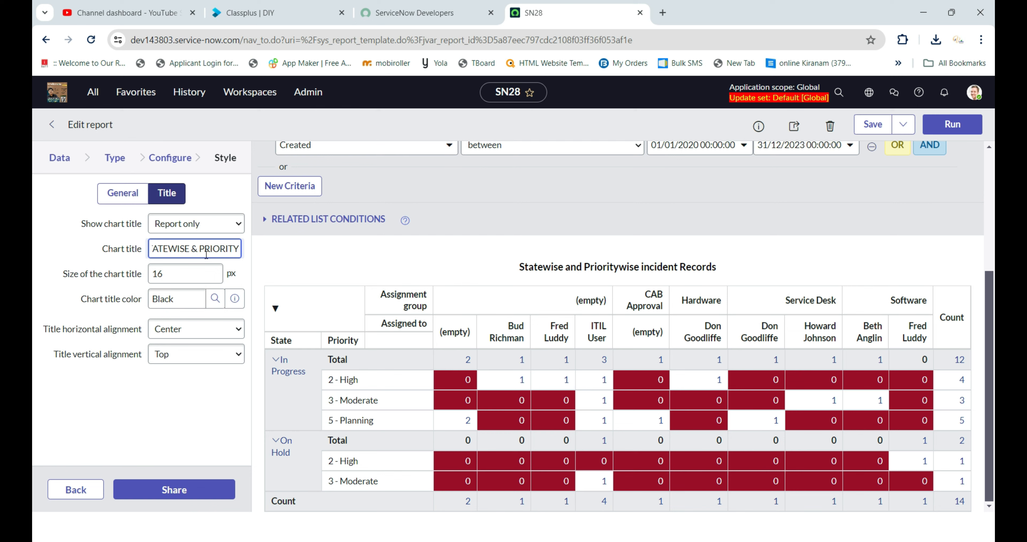
pyautogui.write('CIDENTS')
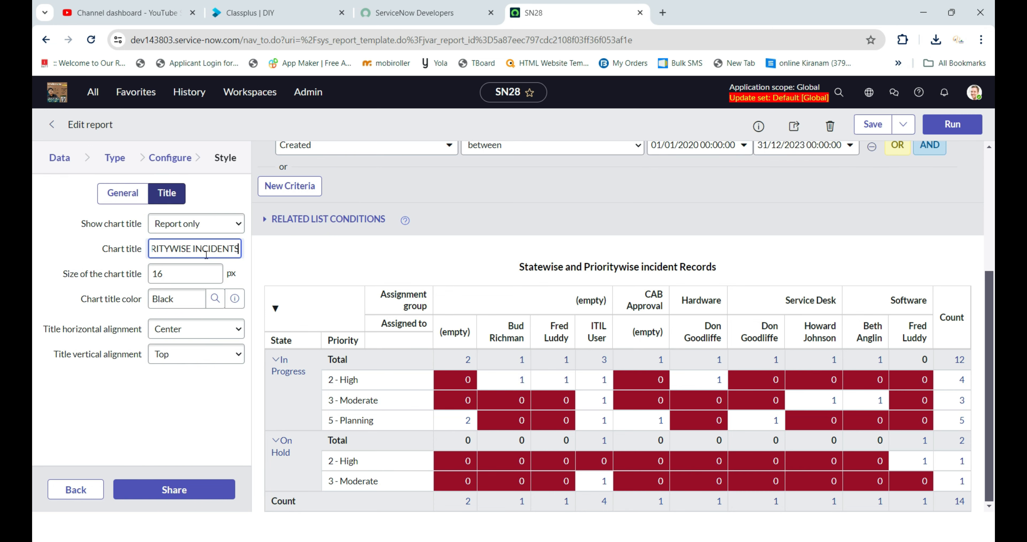
pyautogui.press('Tab')
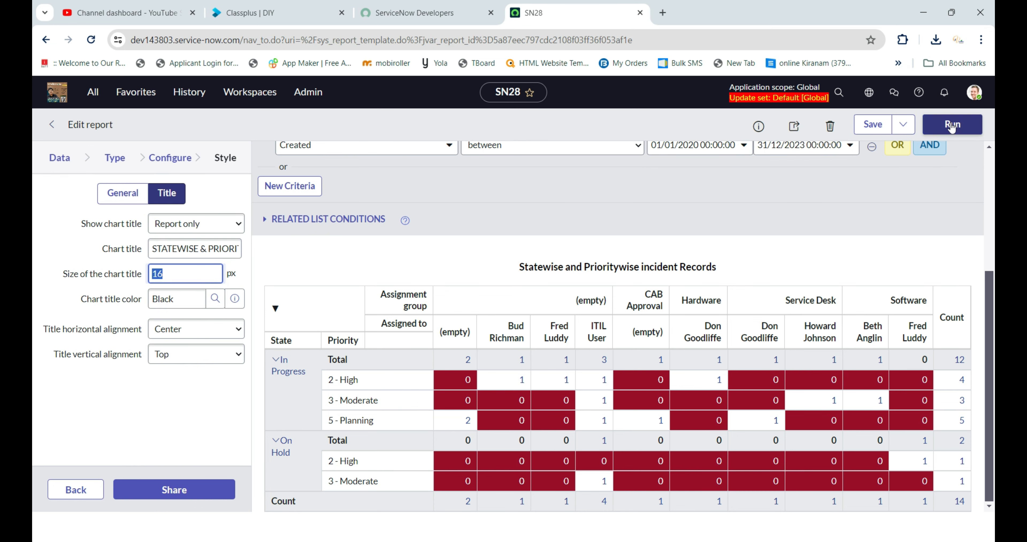
pyautogui.click(952, 124)
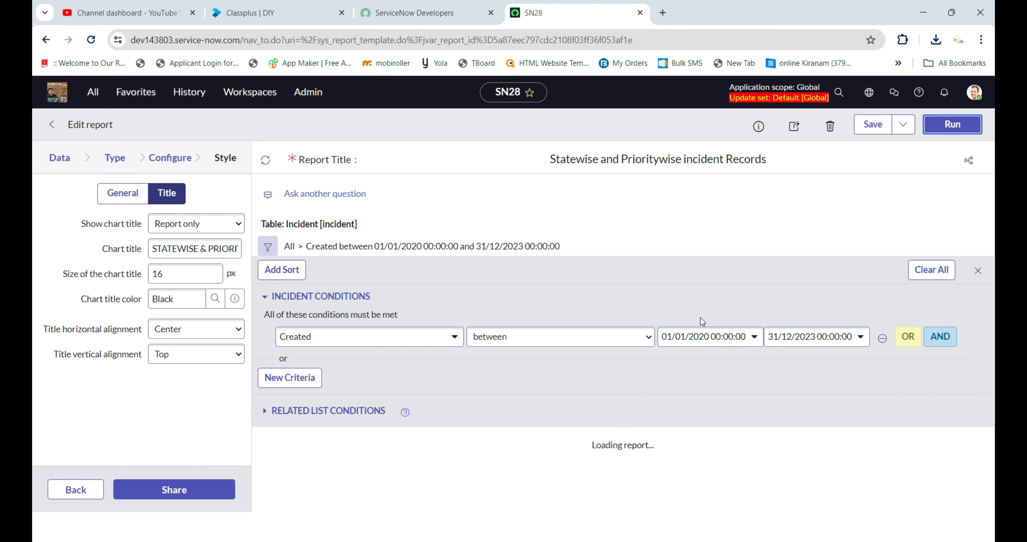
pyautogui.scroll(-3, 694, 398)
pyautogui.scroll(-2, 693, 417)
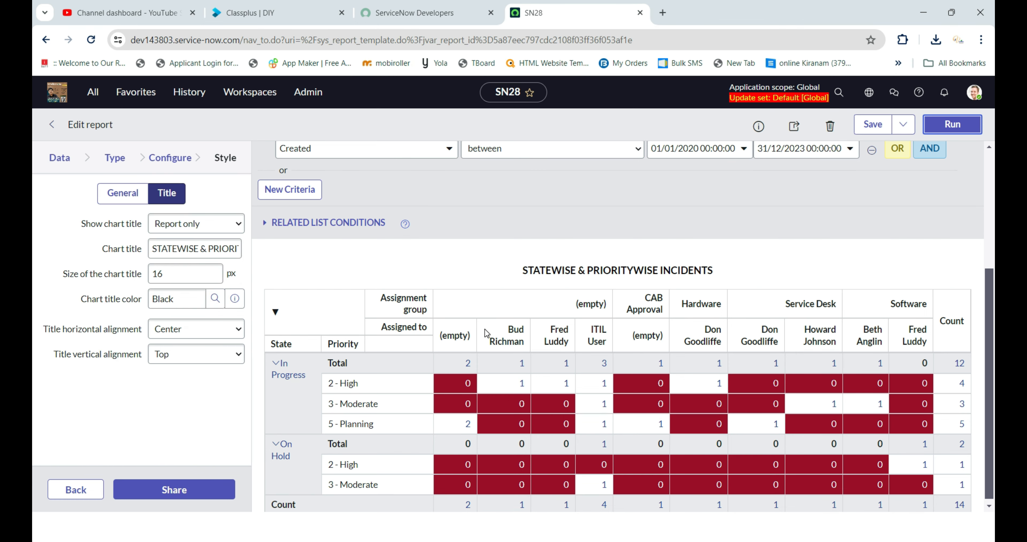
pyautogui.scroll(-1, 476, 330)
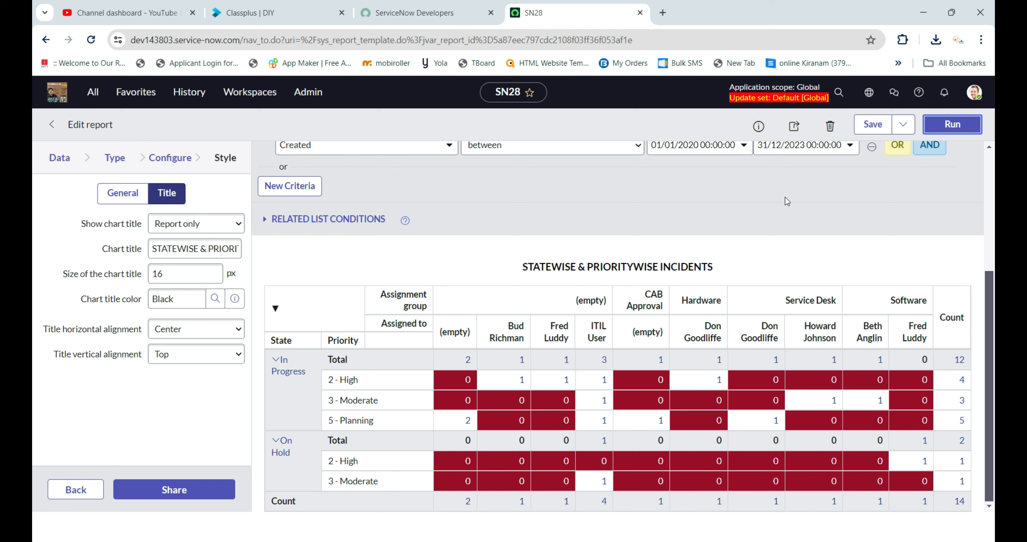
# - Rerun the incident report and save it, dismissing the save notification
pyautogui.click(937, 127)
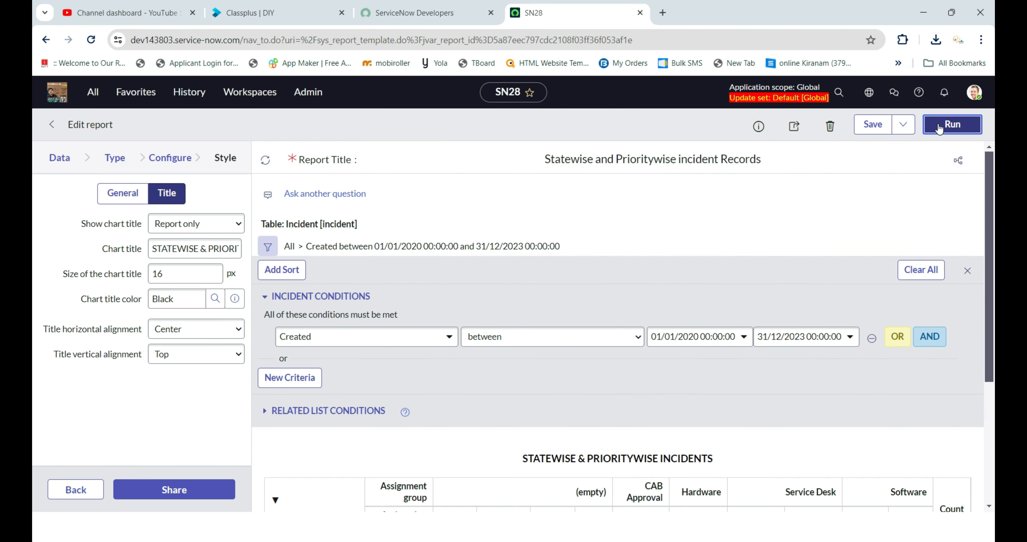
pyautogui.click(872, 127)
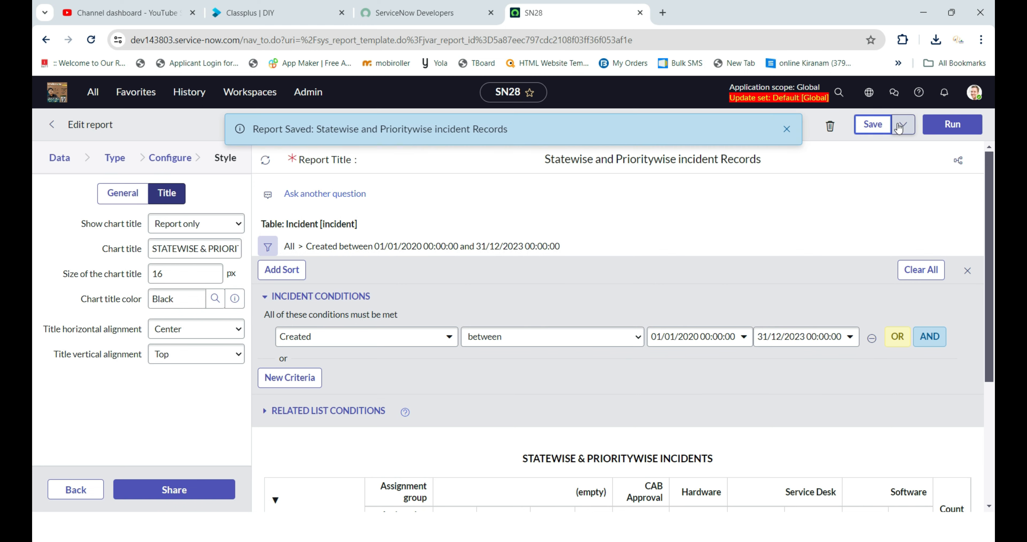
pyautogui.click(787, 128)
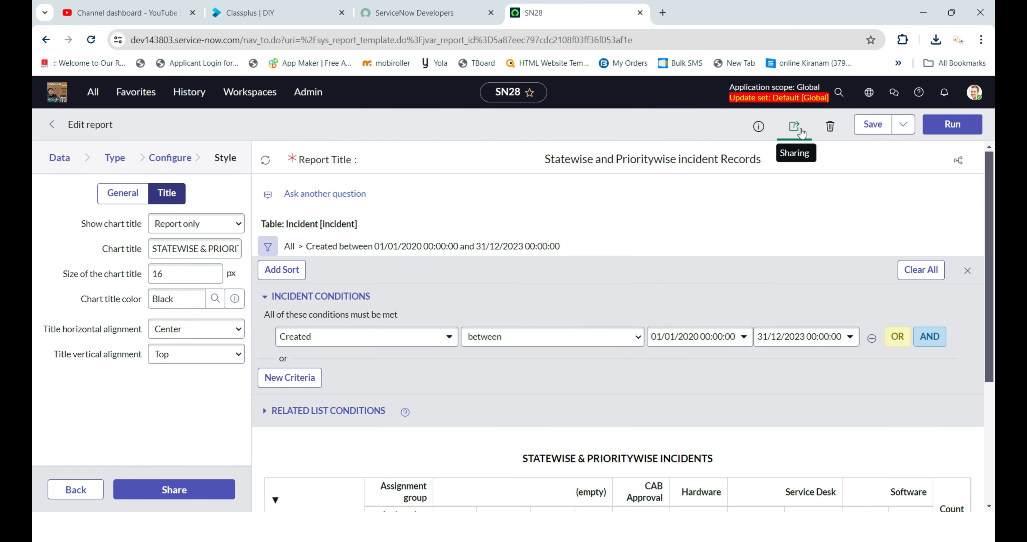
# - Export the report to PDF with the "Generate now" delivery option and download the generated file
pyautogui.click(801, 134)
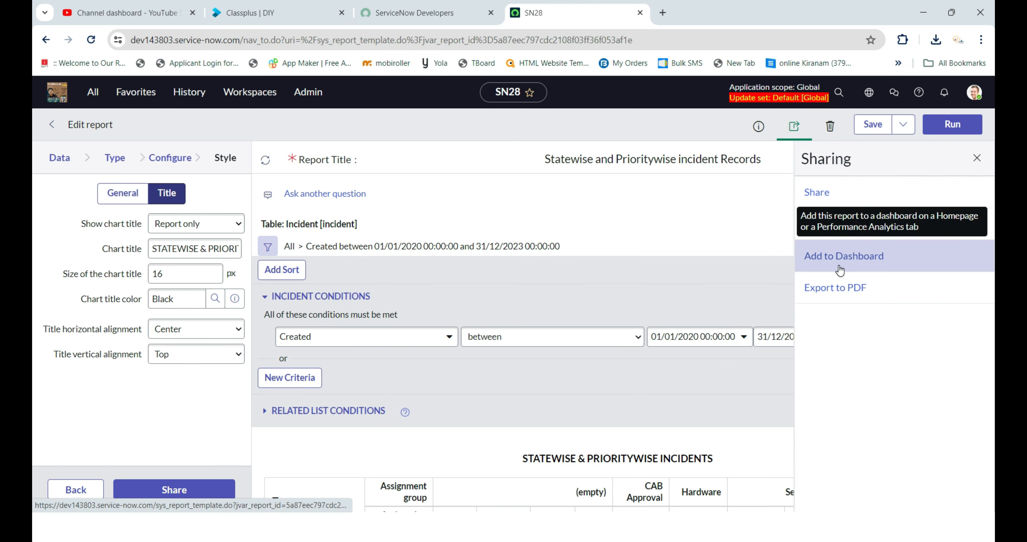
pyautogui.click(840, 293)
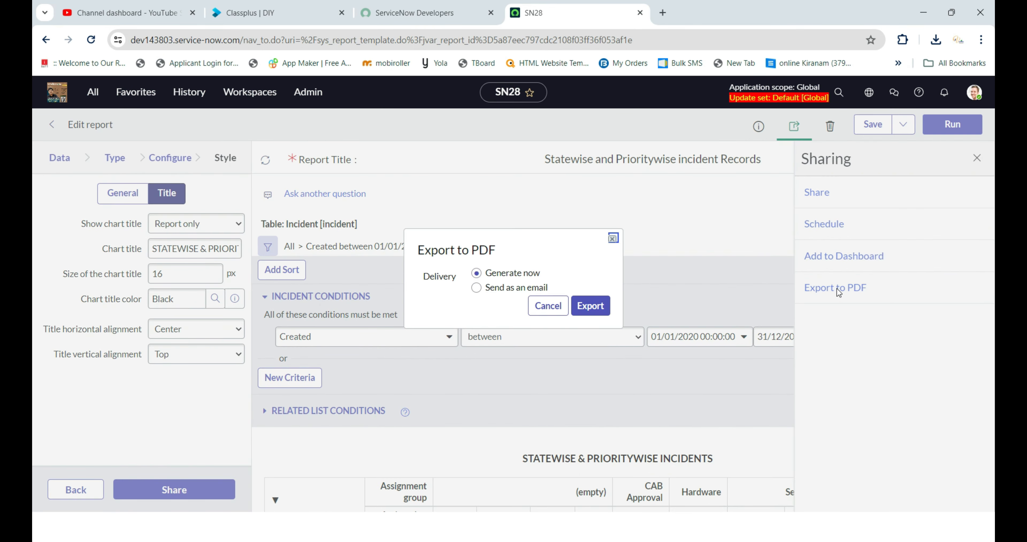
pyautogui.click(603, 308)
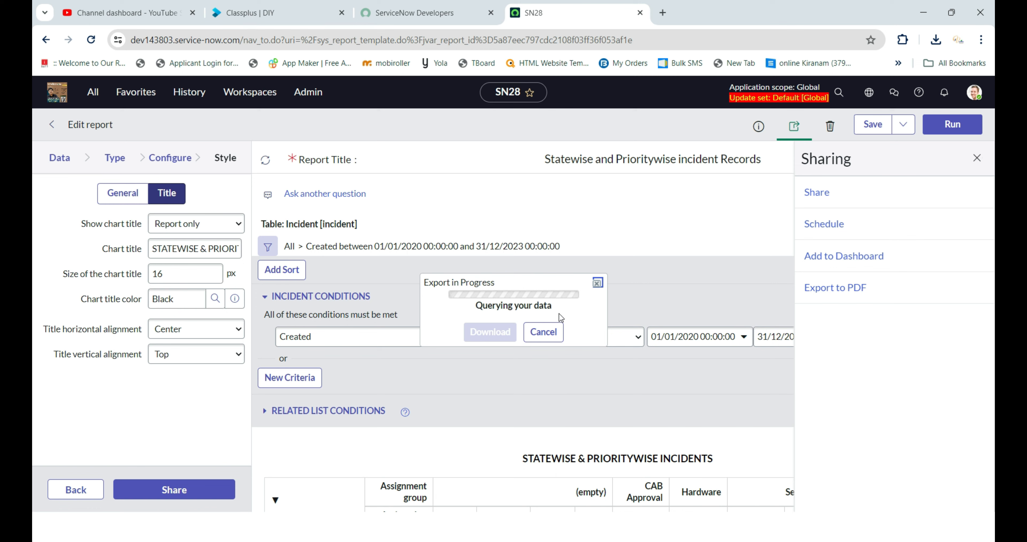
pyautogui.click(494, 337)
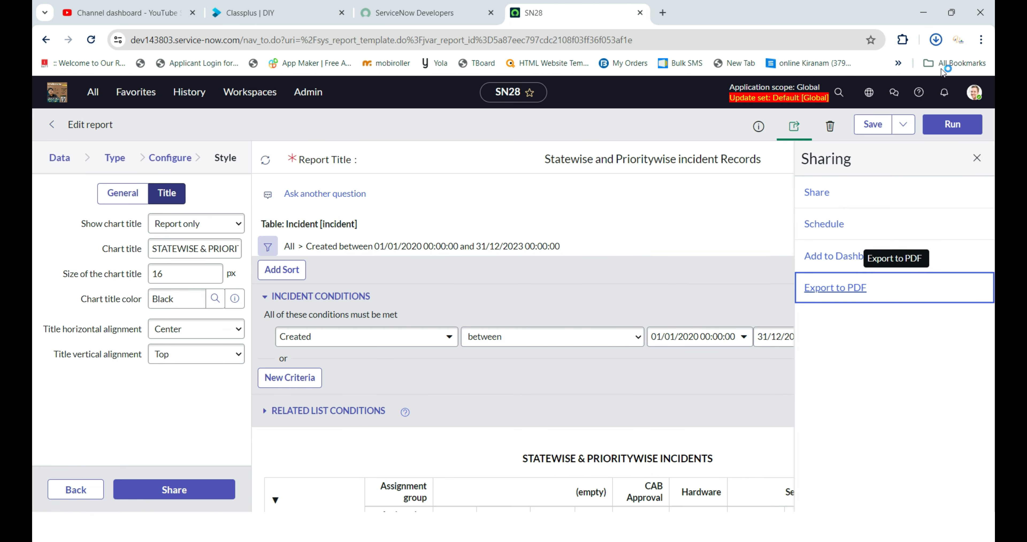
# - Open the downloaded export.pdf and dismiss the download notification
pyautogui.click(936, 39)
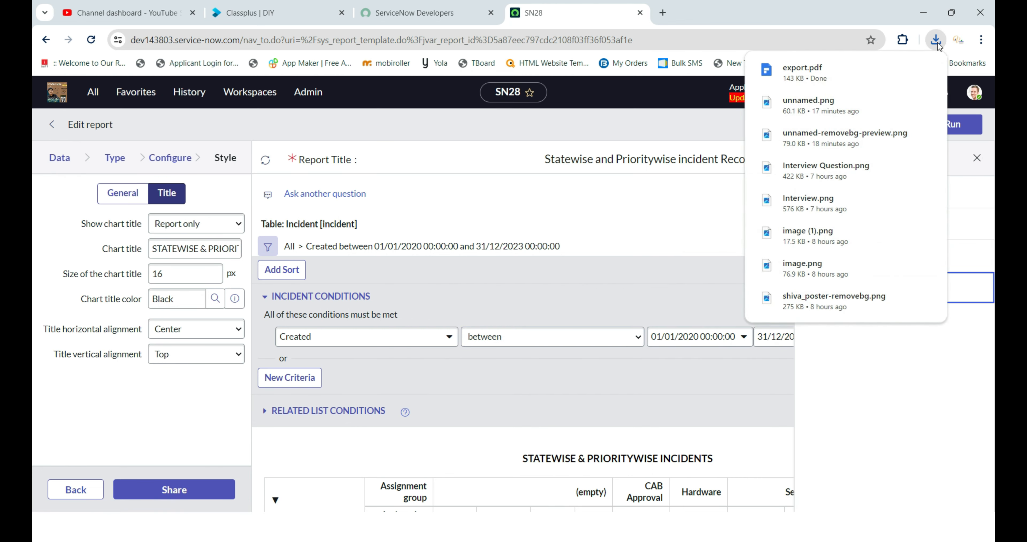
pyautogui.click(833, 68)
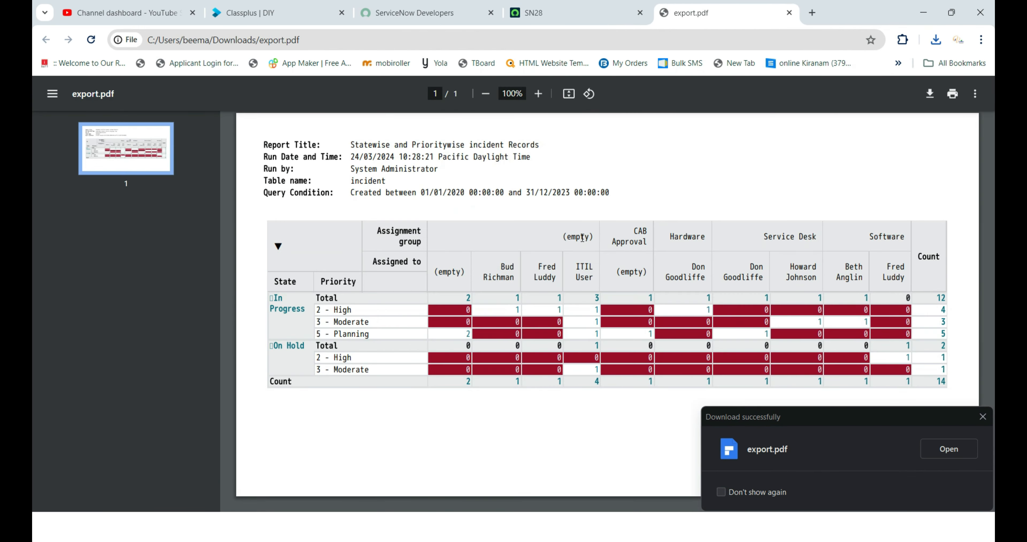
pyautogui.click(983, 417)
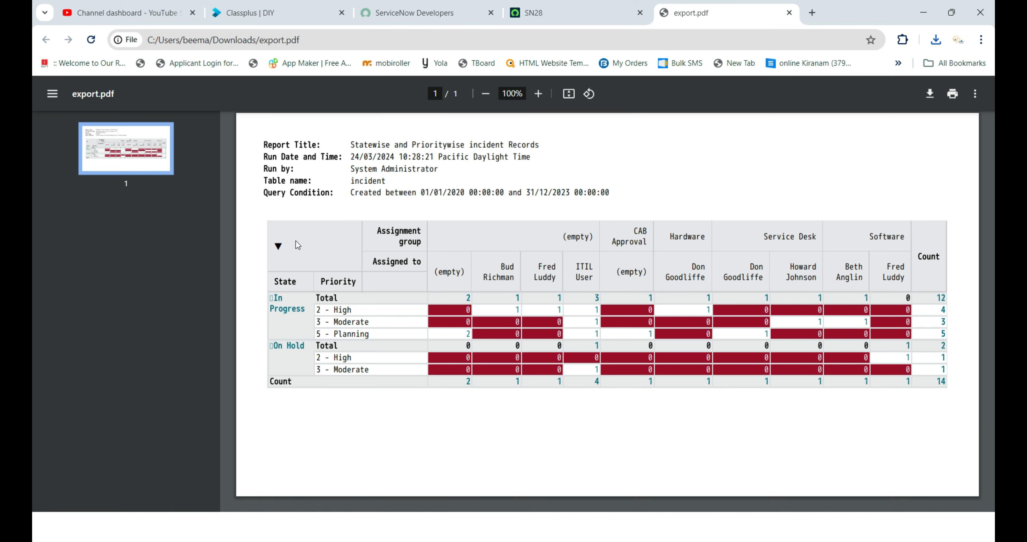
# - Examine the exported PDF's query condition and the full width of its pivot table of incidents by state and priority
pyautogui.scroll(2, 385, 258)
pyautogui.scroll(-1, 385, 258)
pyautogui.scroll(-2, 385, 258)
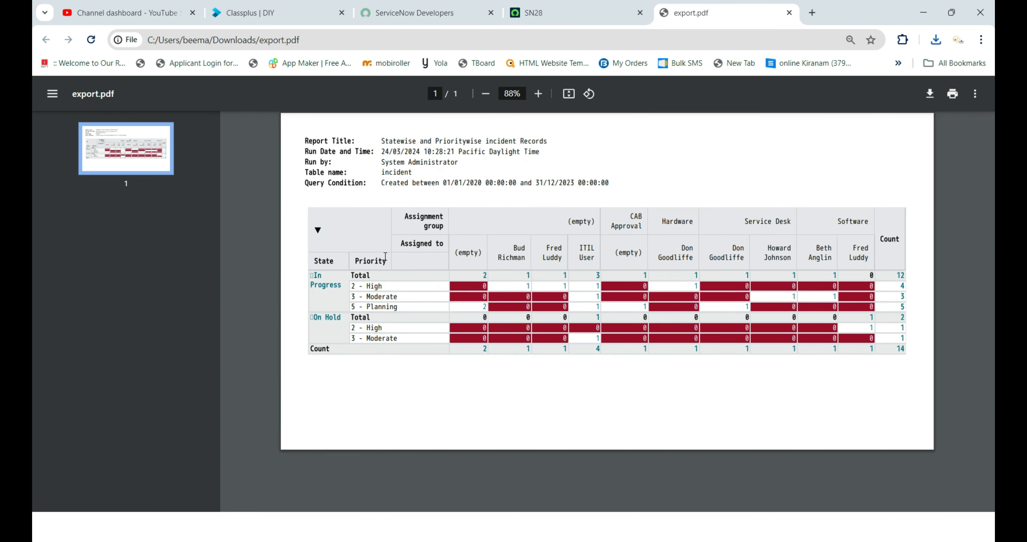
pyautogui.scroll(1, 387, 192)
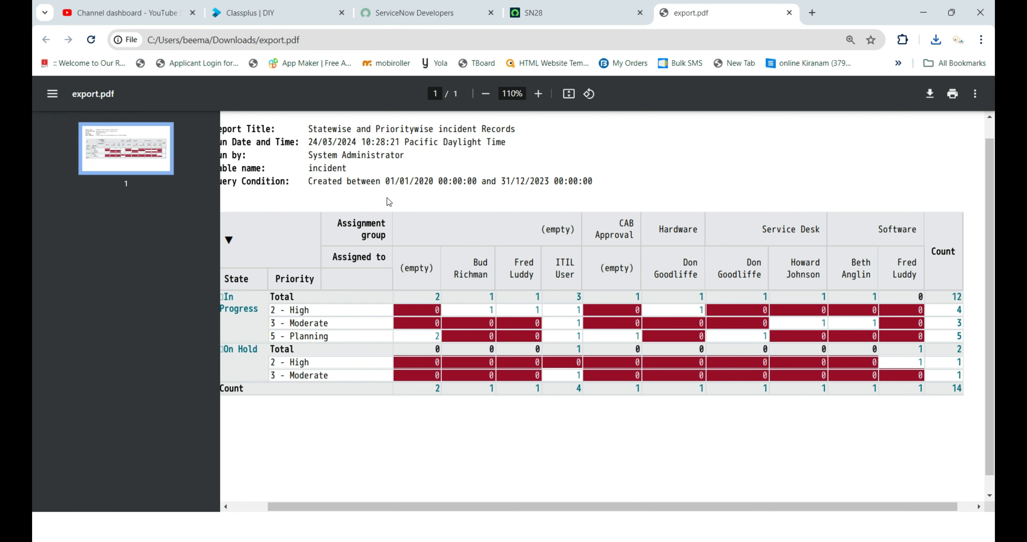
pyautogui.moveTo(537, 509); pyautogui.dragTo(506, 506)
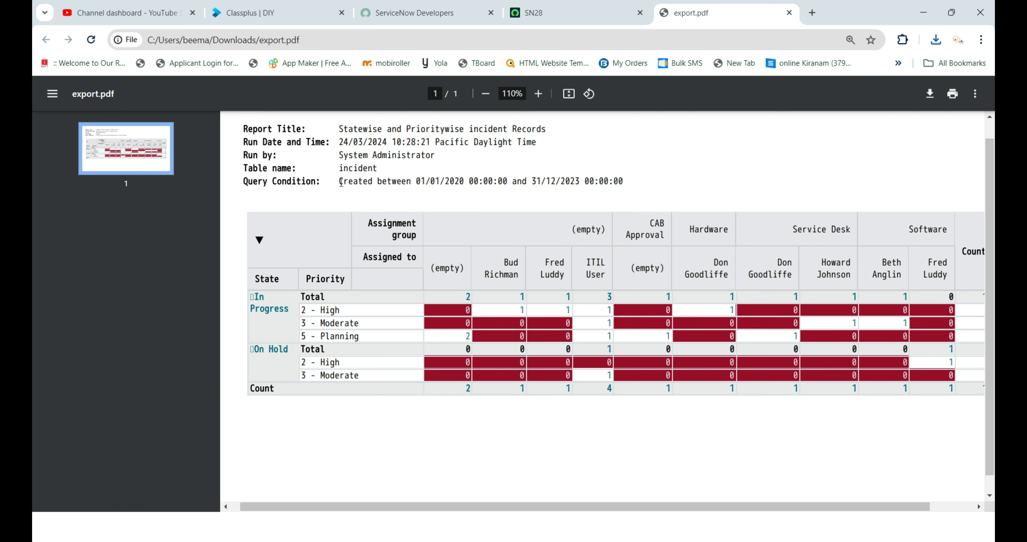
pyautogui.moveTo(341, 183); pyautogui.dragTo(626, 182)
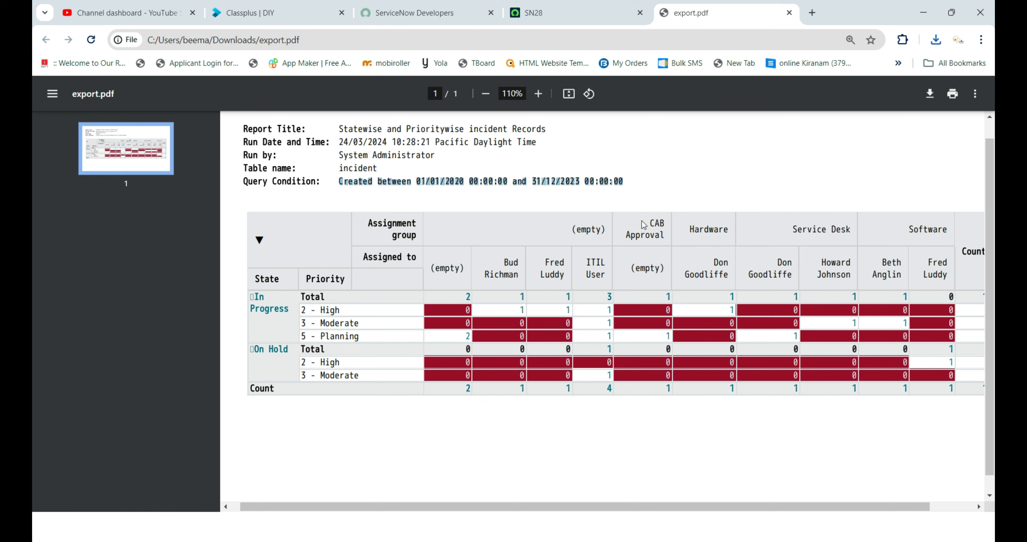
pyautogui.click(644, 192)
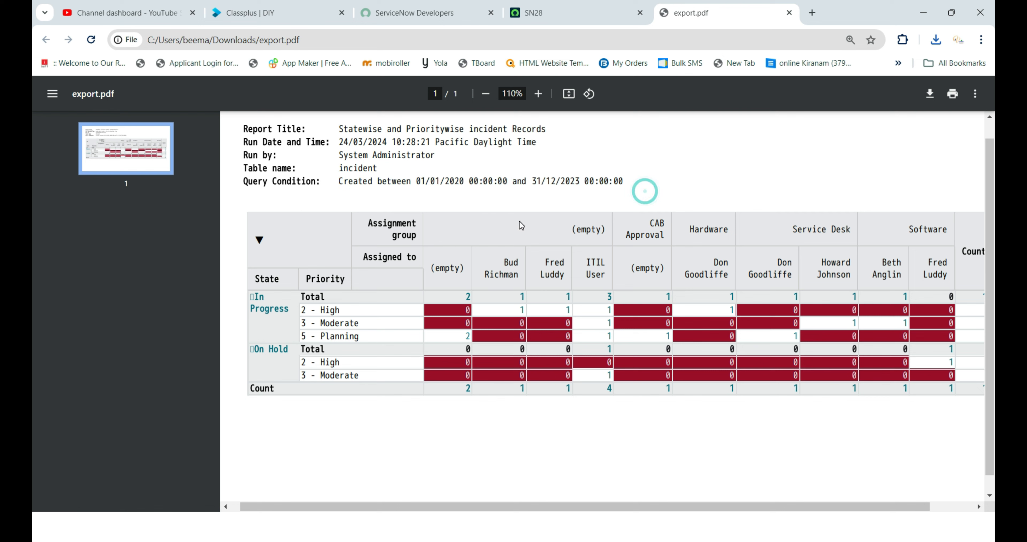
pyautogui.moveTo(483, 502)
pyautogui.mouseDown()
pyautogui.moveTo(514, 499)
pyautogui.moveTo(484, 499)
pyautogui.mouseUp()
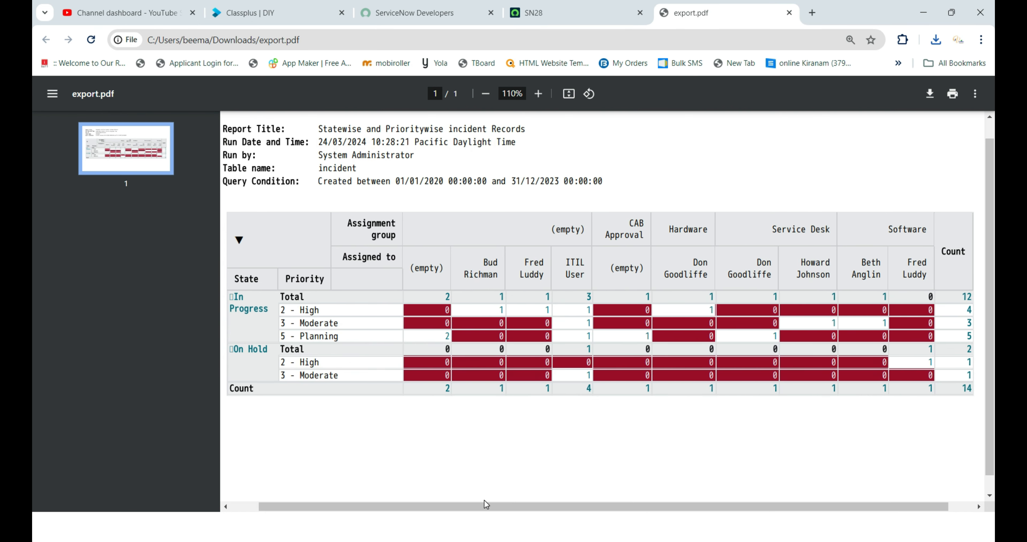